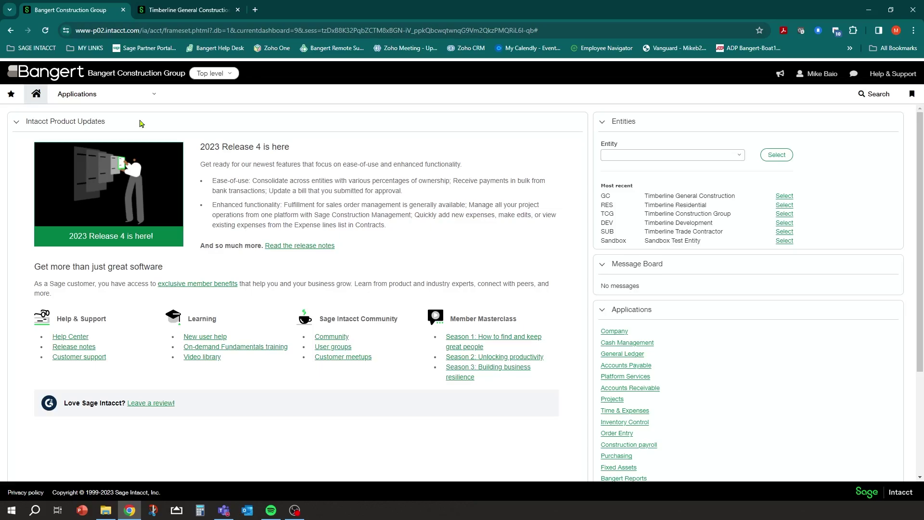
Step: Show the Purchasing item tax groups with private records included and highlight the Use Tax group
left_click(146, 99)
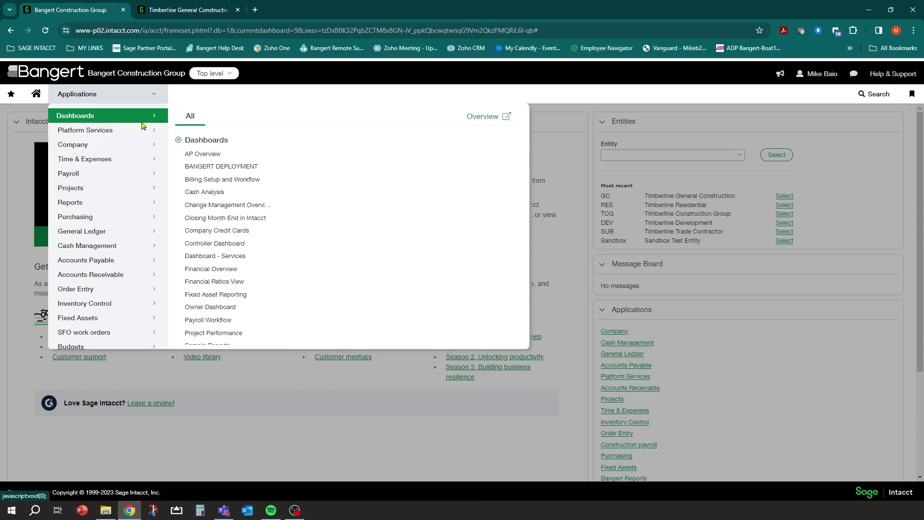
mouse_move(98, 222)
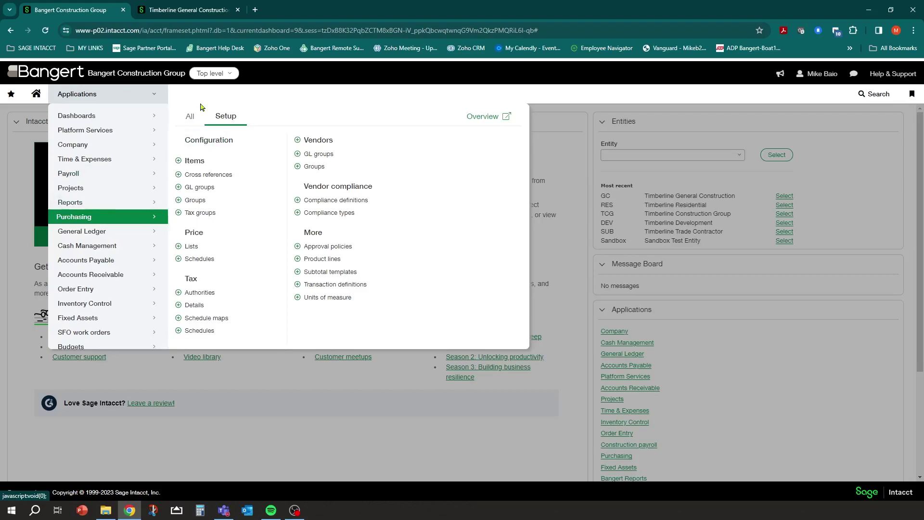
left_click(190, 118)
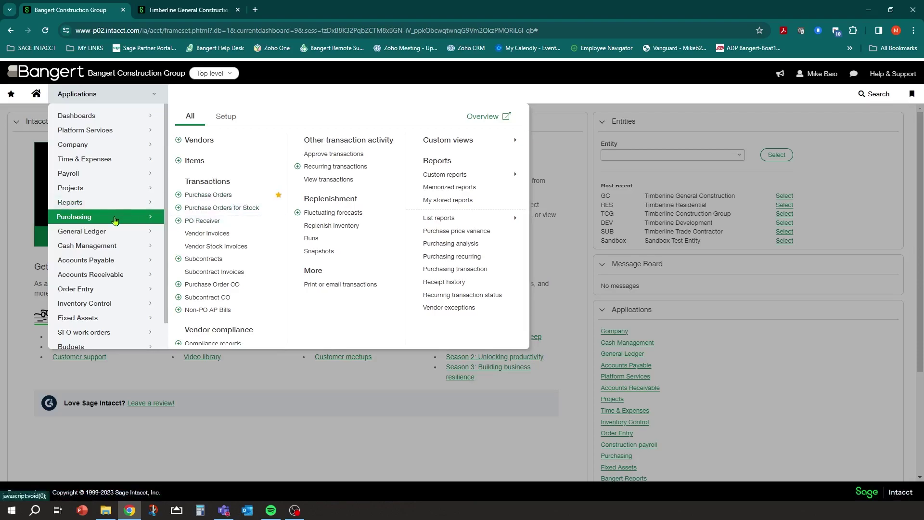
left_click(224, 119)
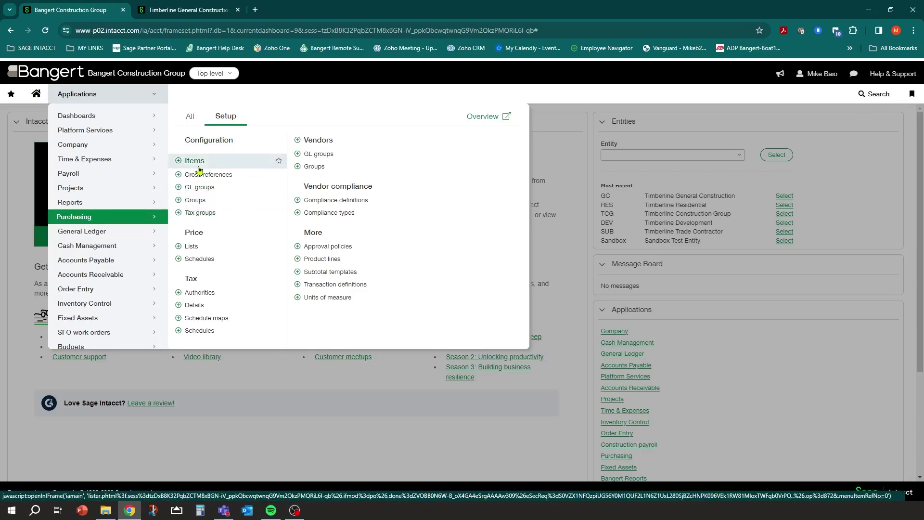
left_click(196, 217)
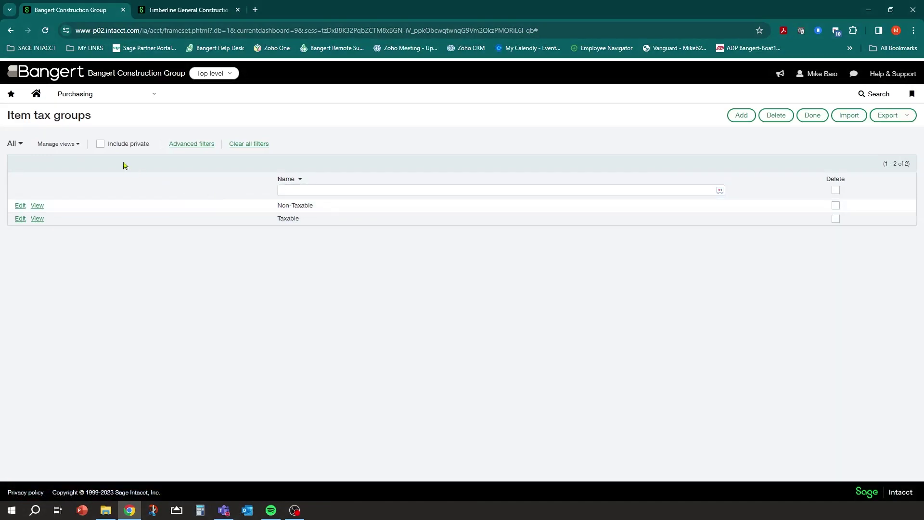
left_click(100, 144)
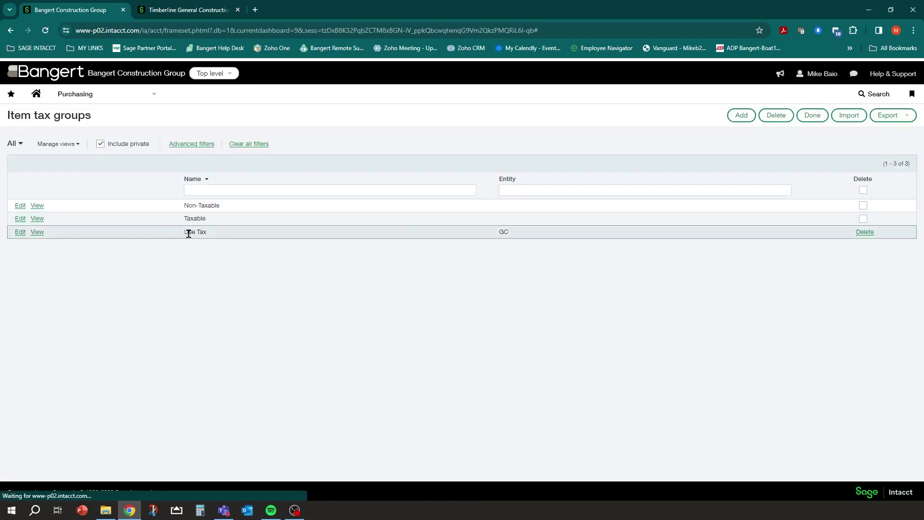
left_click_drag(183, 233, 210, 239)
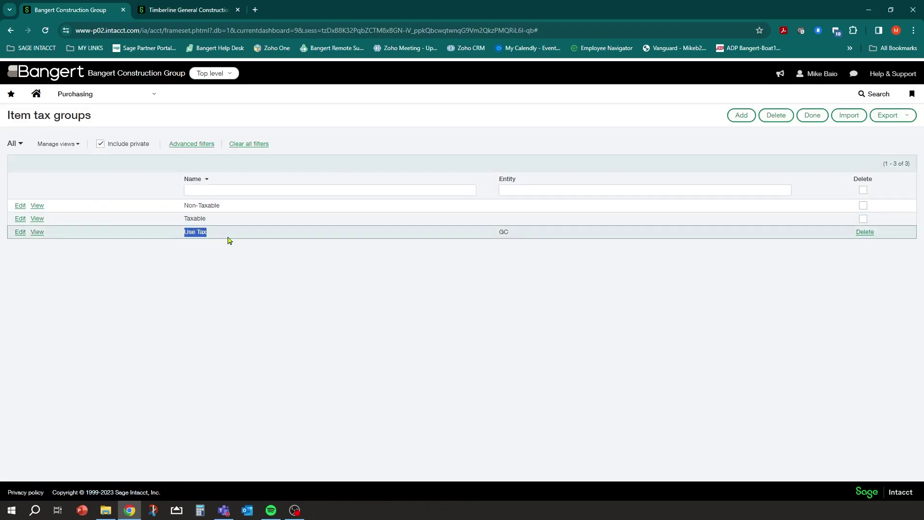
left_click(186, 233)
left_click_drag(186, 233, 219, 238)
Step: Review the Use Tax group's record and return to the item tax groups list with private records included
left_click(20, 233)
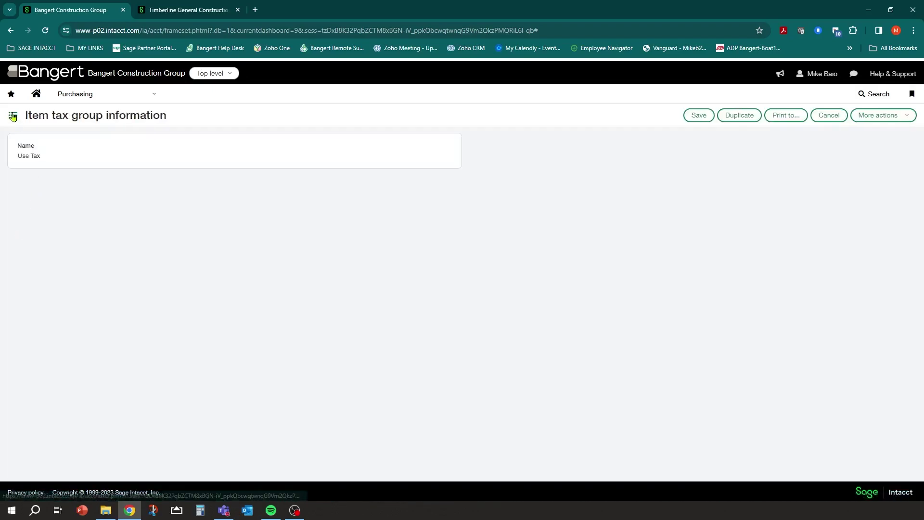
left_click(13, 117)
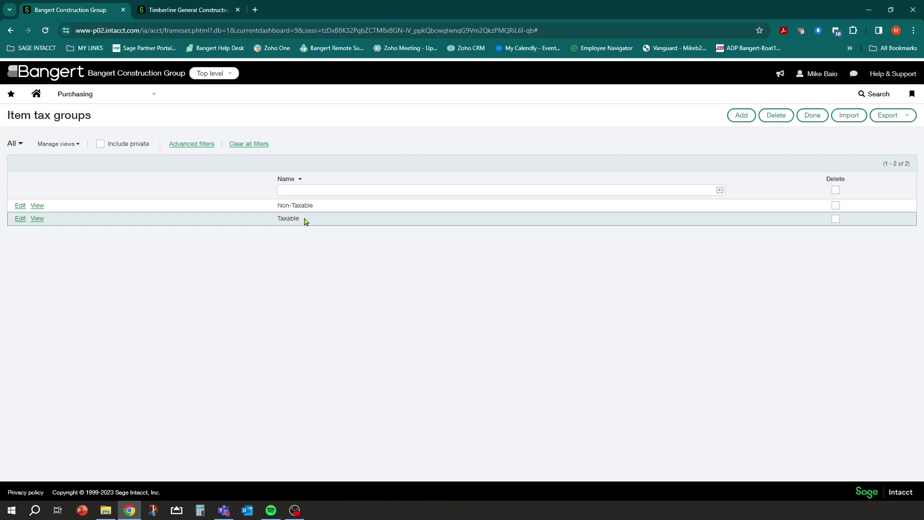
left_click(100, 144)
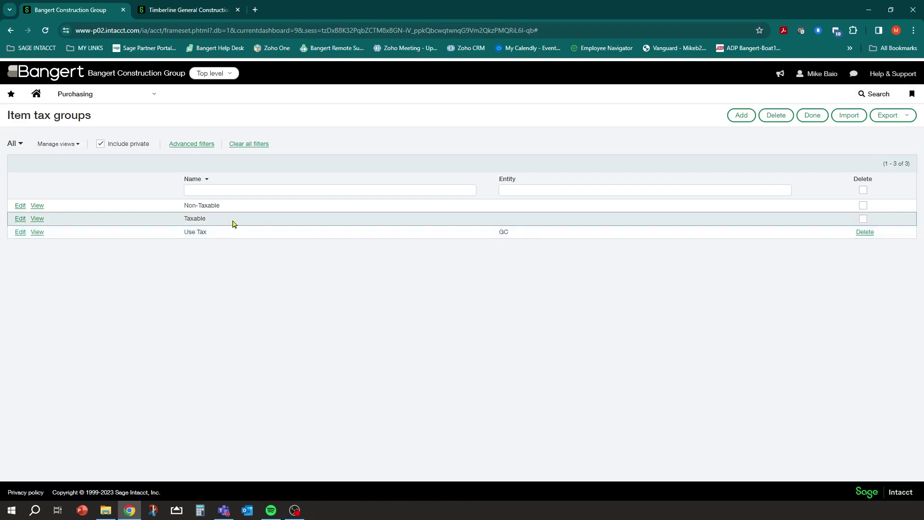
Step: List the Purchasing items filtered by the name %Mat, with private records included
left_click(150, 100)
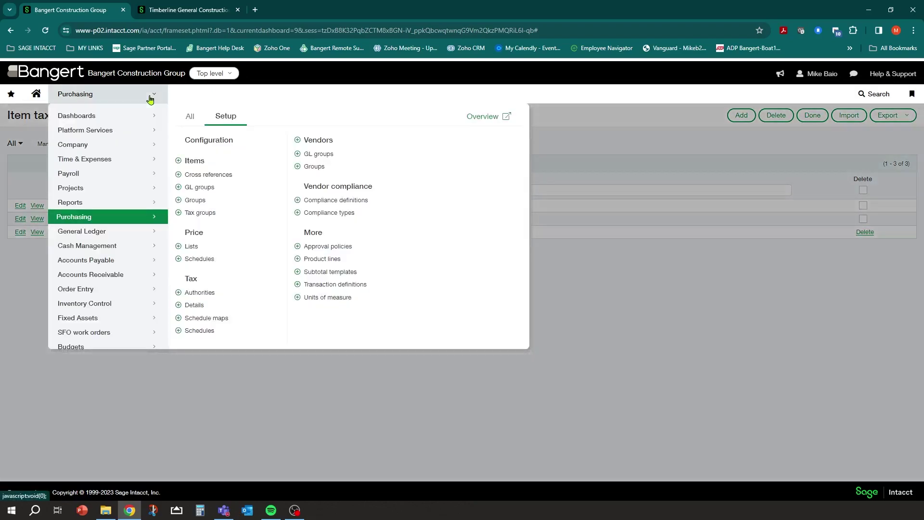
left_click(193, 166)
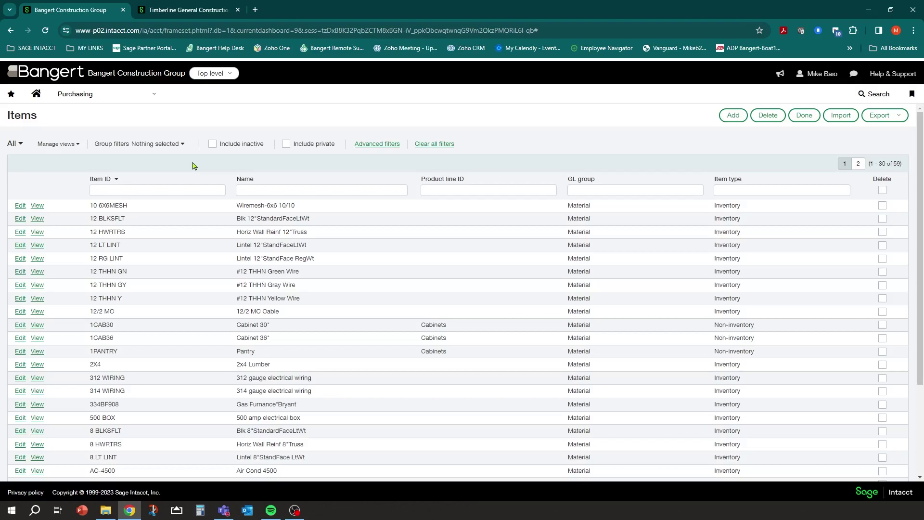
left_click(256, 185)
type("%Mat")
key("Return")
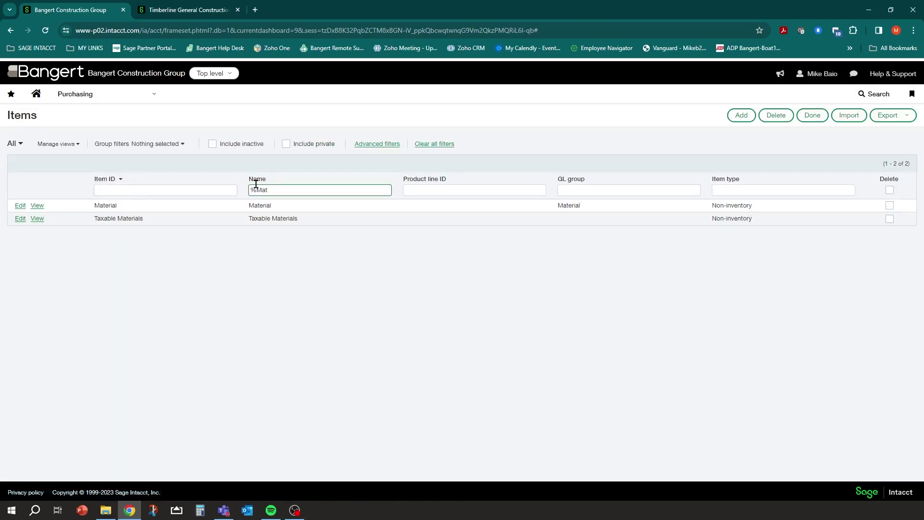
left_click_drag(249, 206, 293, 208)
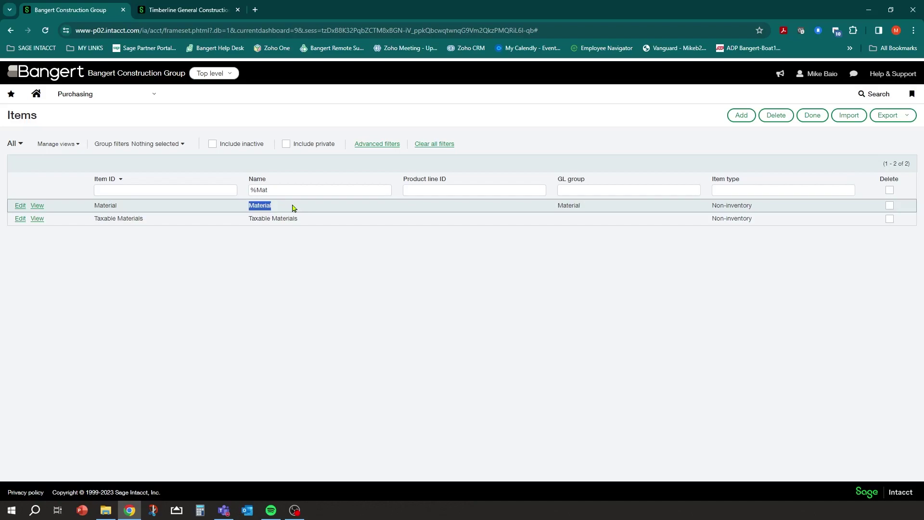
left_click(286, 144)
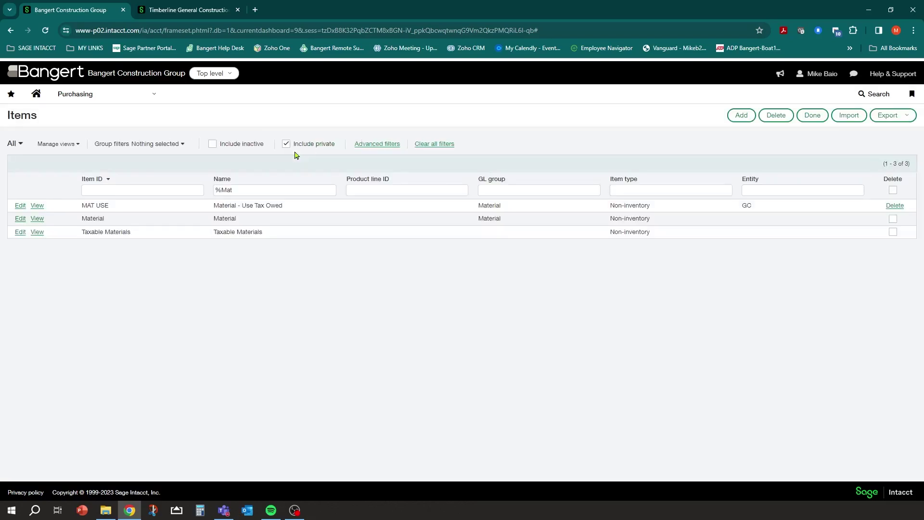
Step: Open the MAT USE item, review its item tax group under Sales, and close it without saving
left_click_drag(214, 206, 293, 208)
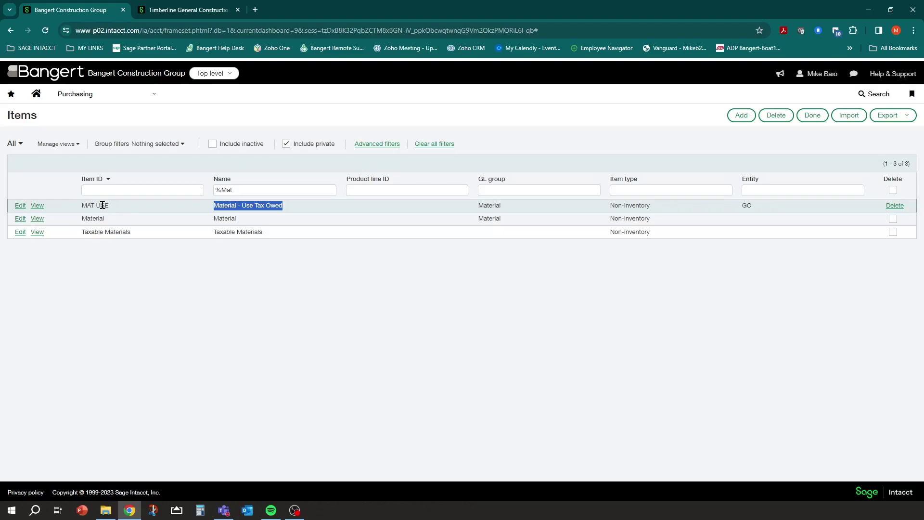
left_click(22, 207)
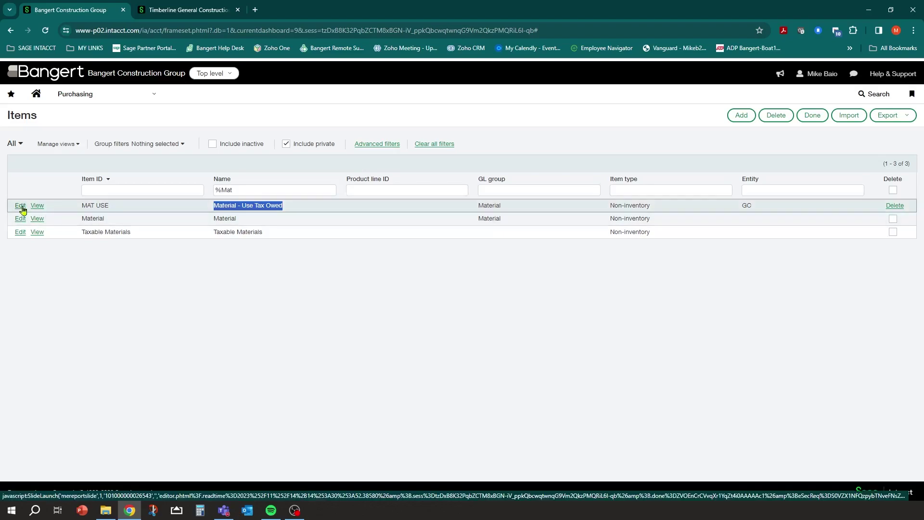
scroll(145, 212, "down", 2)
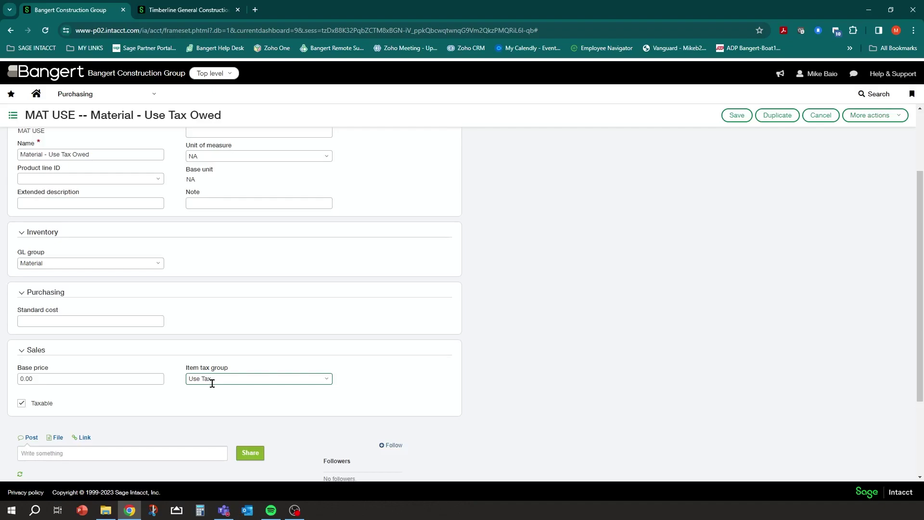
left_click(820, 116)
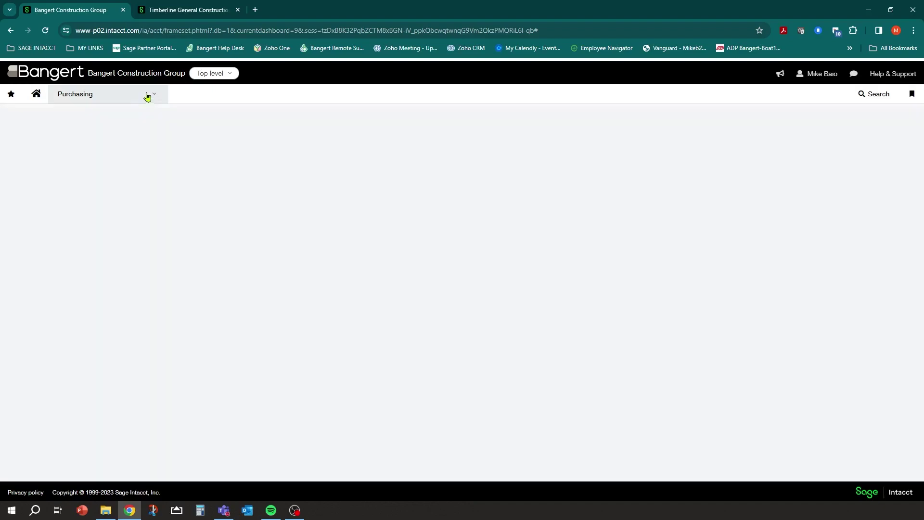
Step: Show the Purchasing tax details list with private records included
left_click(148, 94)
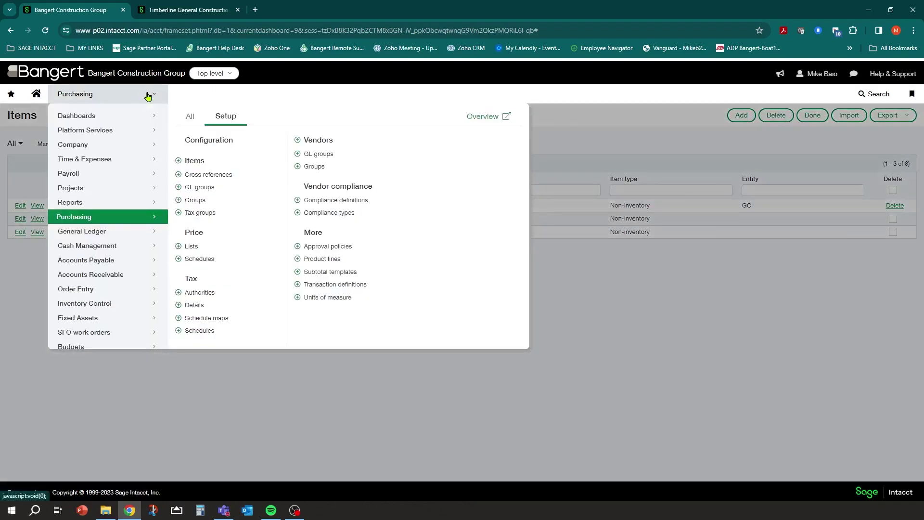
left_click(194, 306)
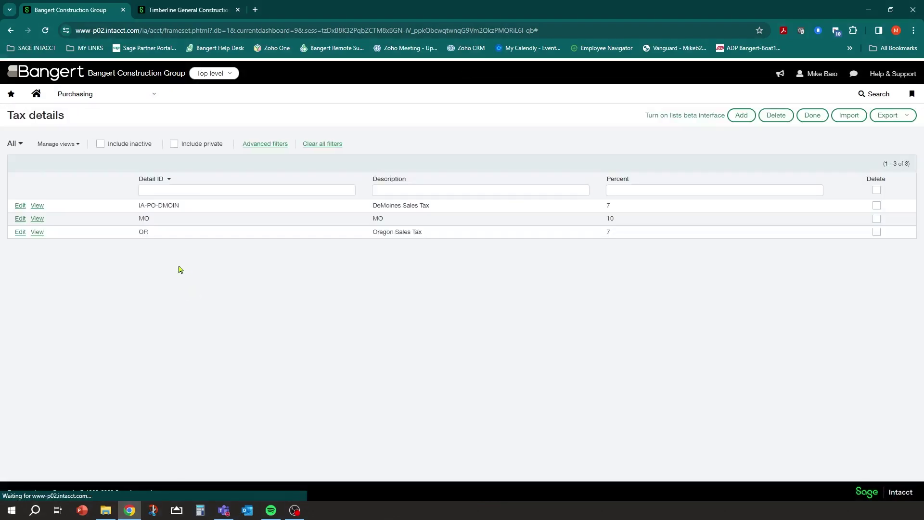
left_click(174, 143)
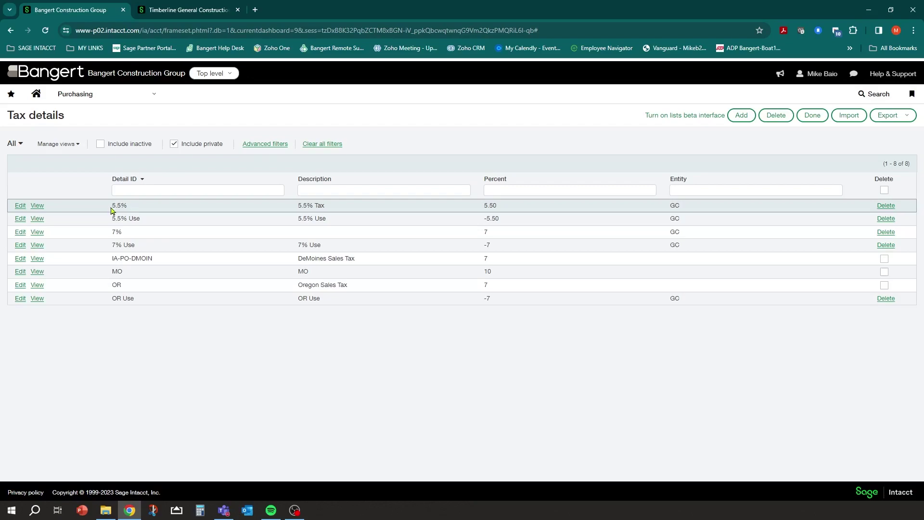
Step: Open the 5.5% tax detail, examine its description, percent and GL account, and save it without edits
left_click_drag(113, 206, 133, 207)
left_click(123, 202)
left_click_drag(112, 206, 132, 211)
left_click(23, 206)
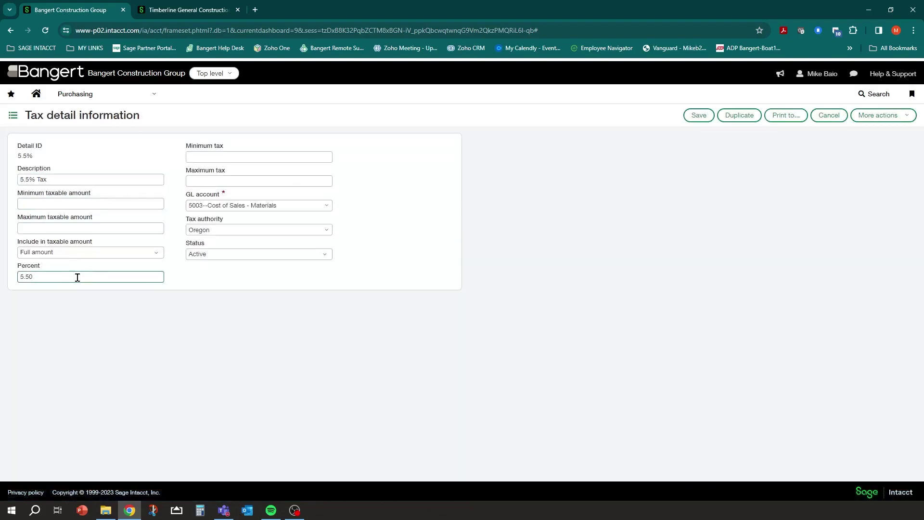
left_click(72, 179)
left_click(693, 115)
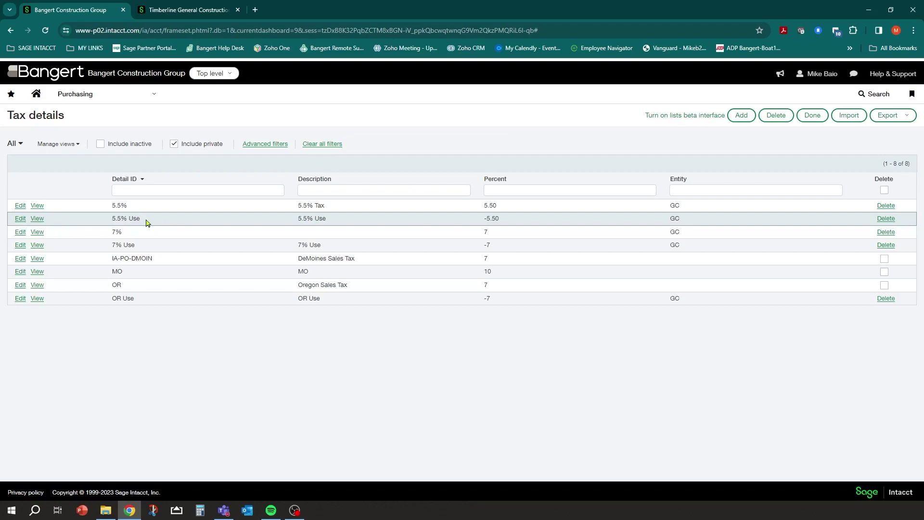
Step: Open the 5.5% Use tax detail, examine its percent, GL account and tax authority, and save it without edits
left_click_drag(484, 206, 509, 209)
left_click(20, 219)
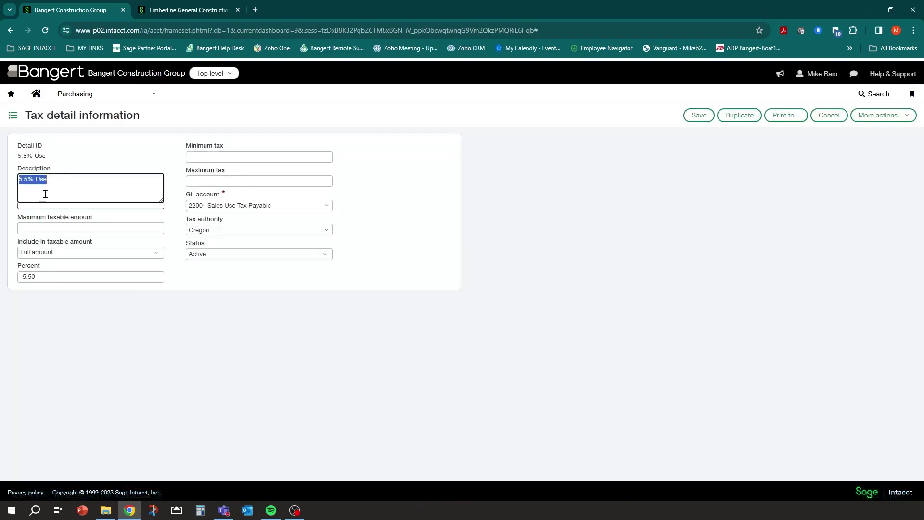
left_click(56, 276)
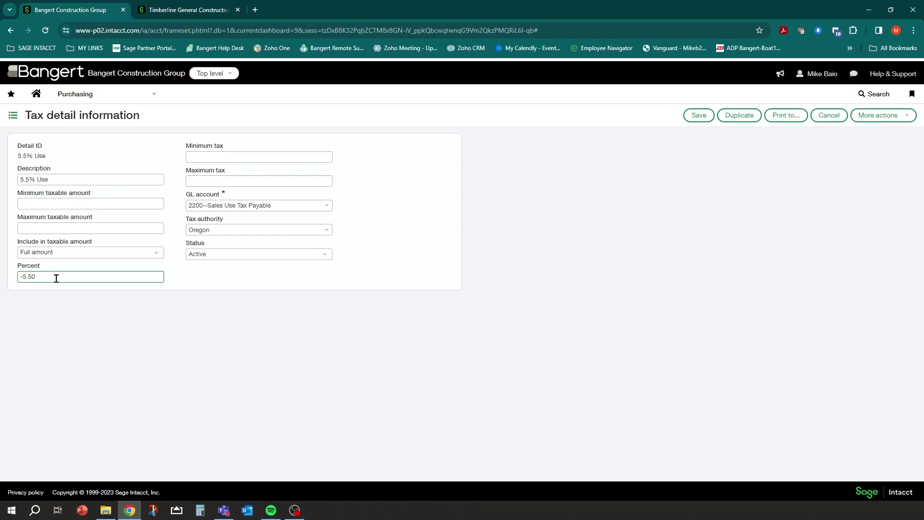
left_click(209, 205)
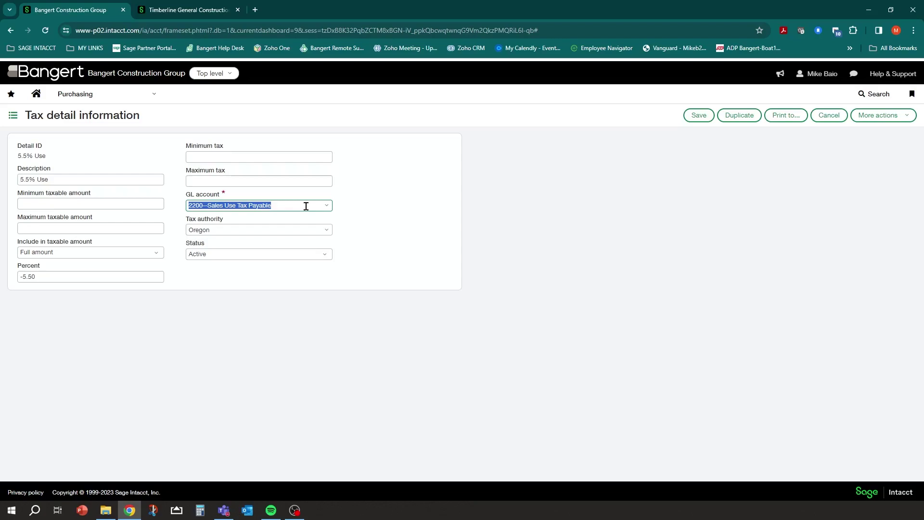
left_click(261, 230)
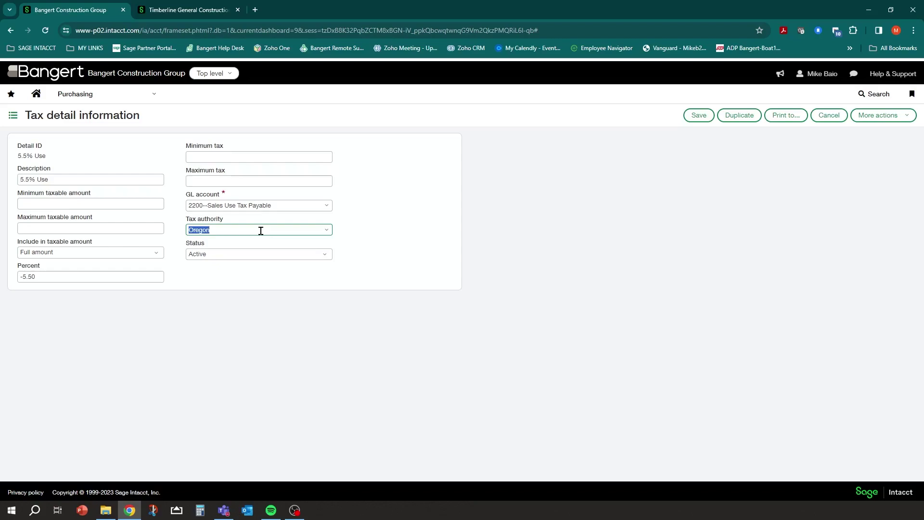
left_click(61, 179)
left_click(86, 156)
left_click(256, 205)
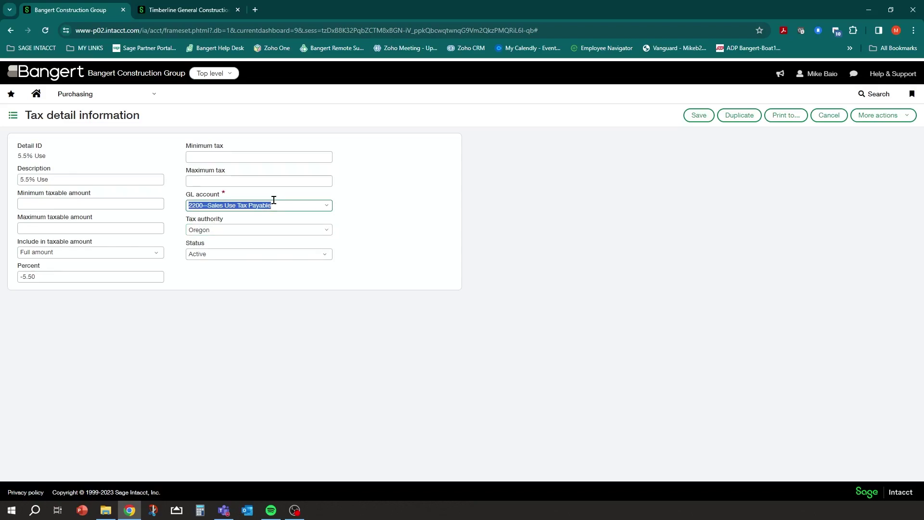
left_click(62, 276)
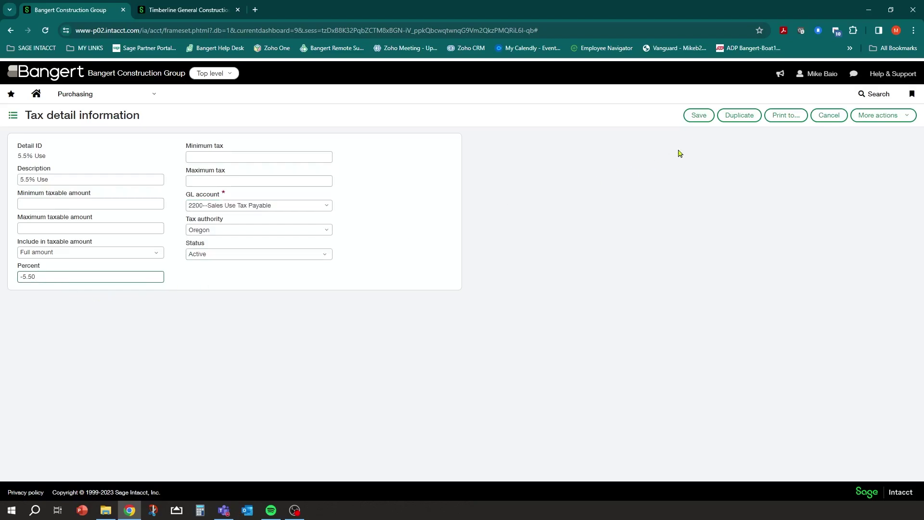
left_click(699, 116)
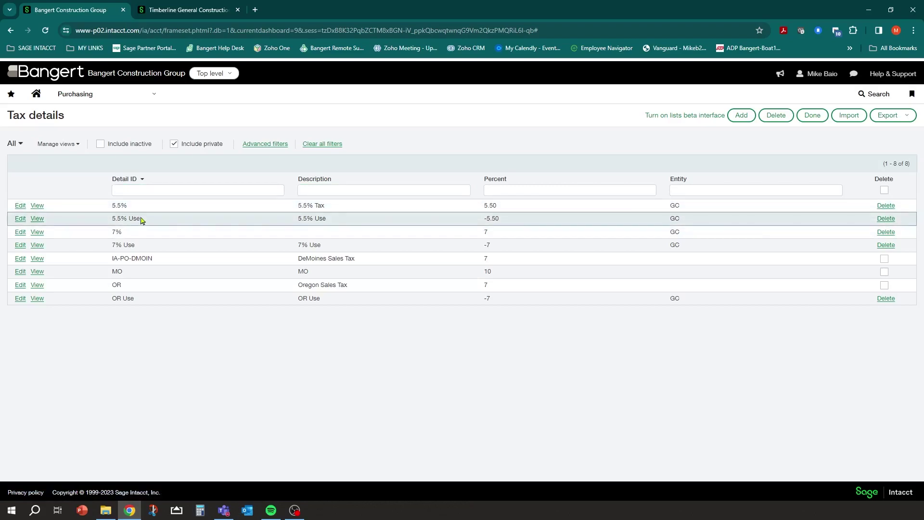
Step: Show the Purchasing tax schedules with private records included and highlight the 5.5% Tax schedule
left_click(152, 95)
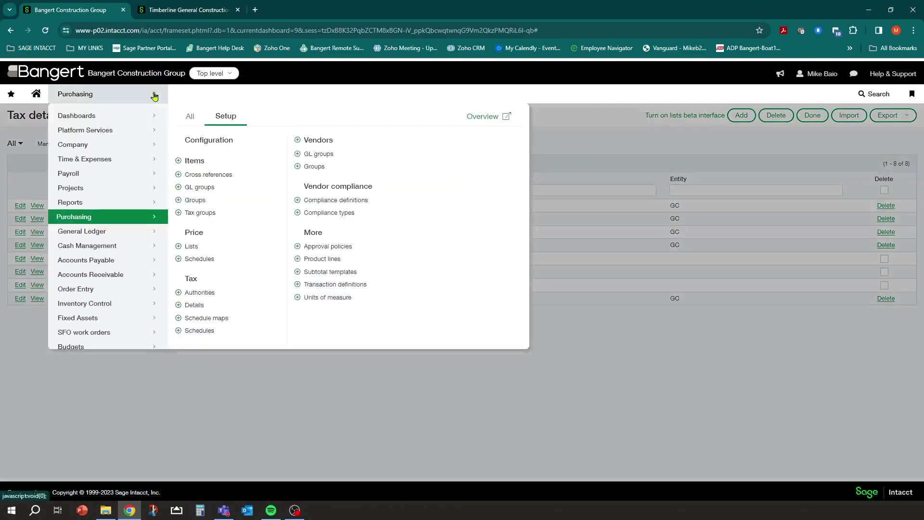
left_click(199, 332)
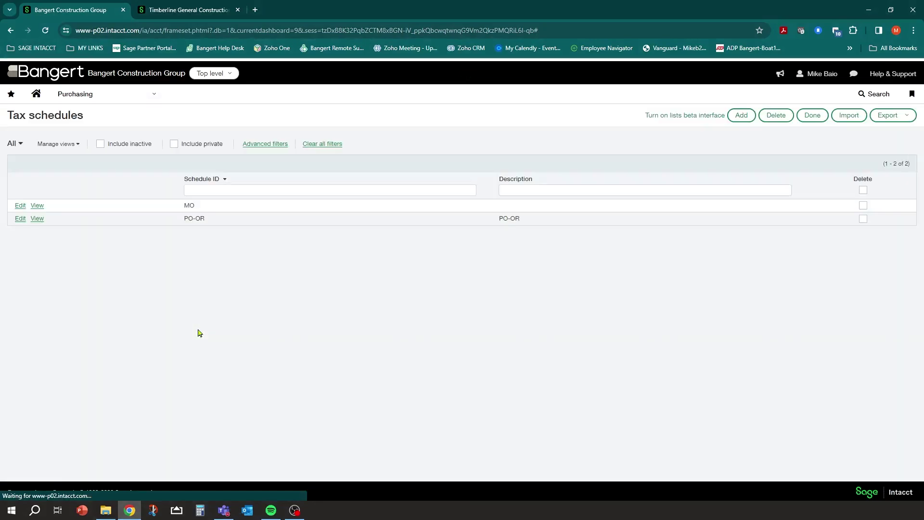
left_click(174, 144)
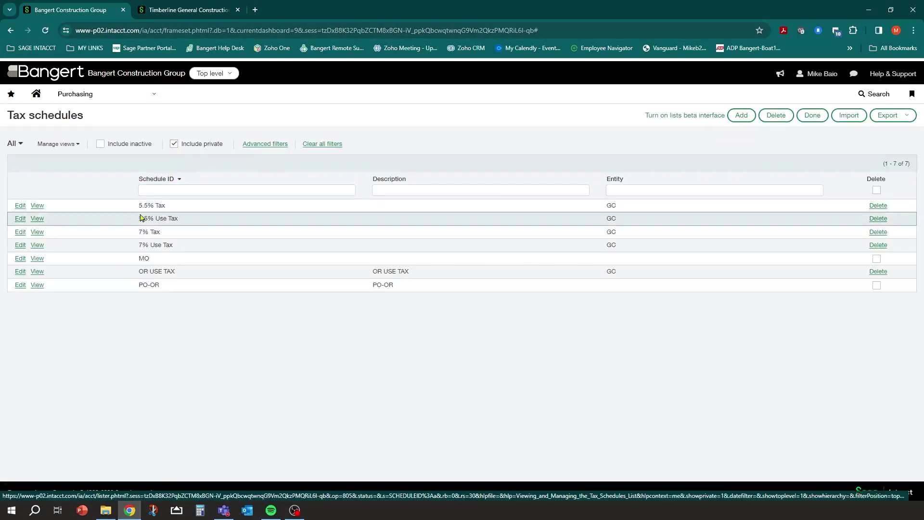
left_click_drag(138, 207, 168, 208)
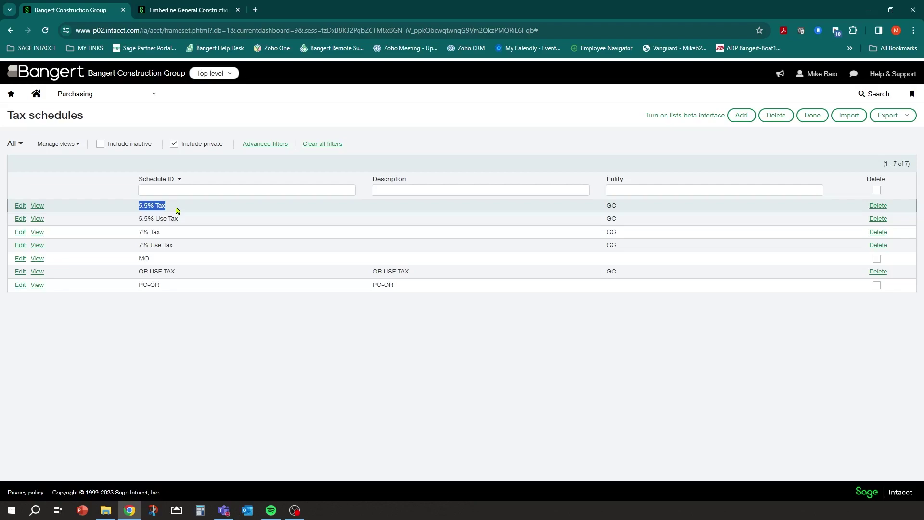
Step: Open the 5.5% Tax schedule, examine its tax detail, and return to the tax schedules list
left_click_drag(138, 219, 183, 220)
left_click_drag(138, 206, 174, 207)
left_click(20, 207)
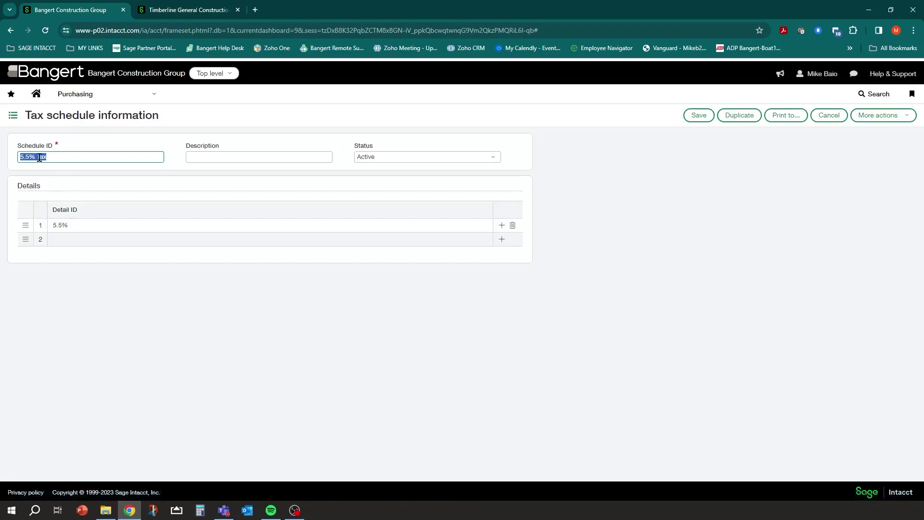
left_click(78, 225)
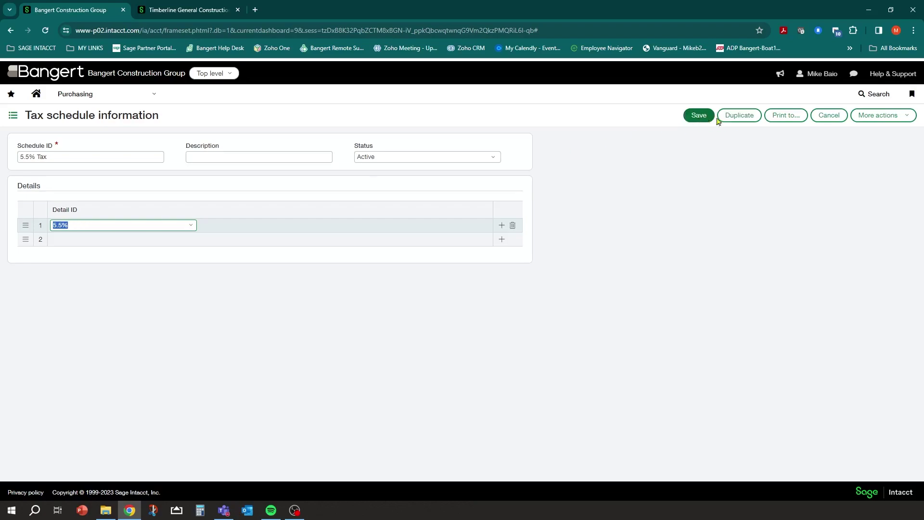
left_click(13, 116)
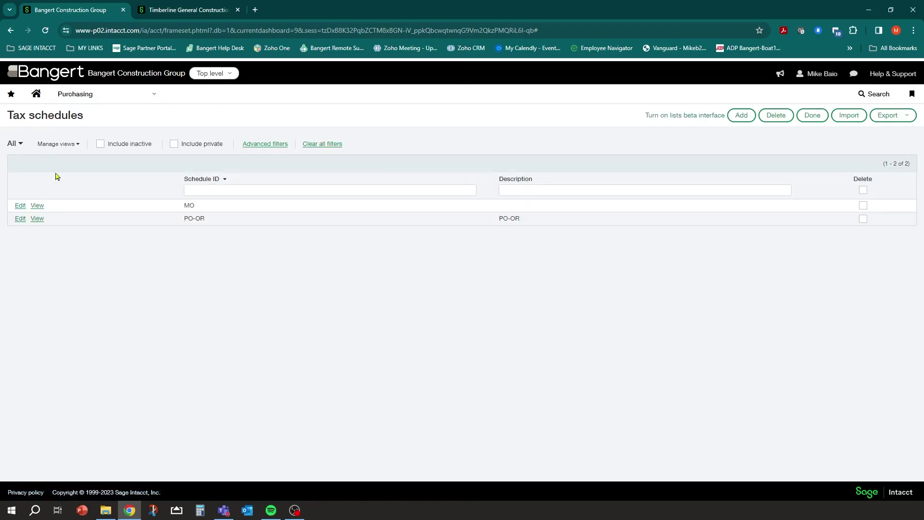
Step: Include private schedules, open the 5.5% Use Tax schedule, examine its 5.5% and 5.5% Use details, and save it without edits
left_click(174, 144)
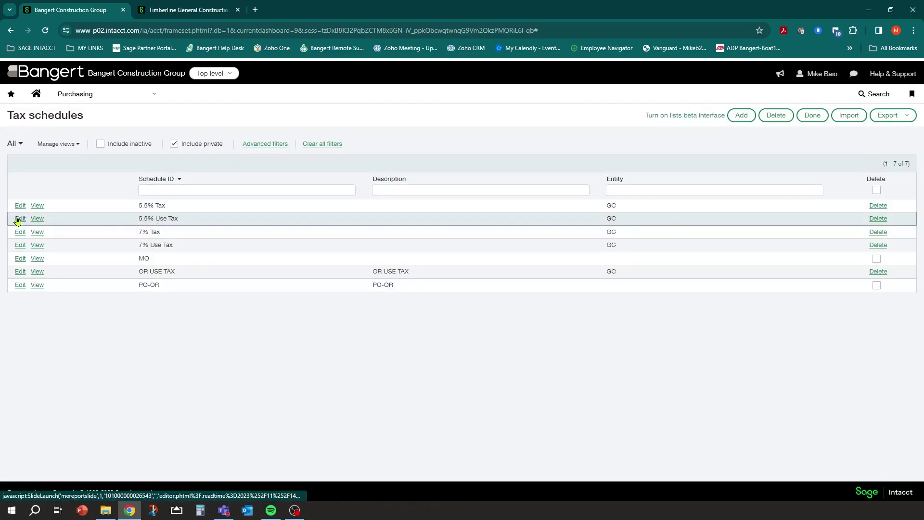
left_click(19, 219)
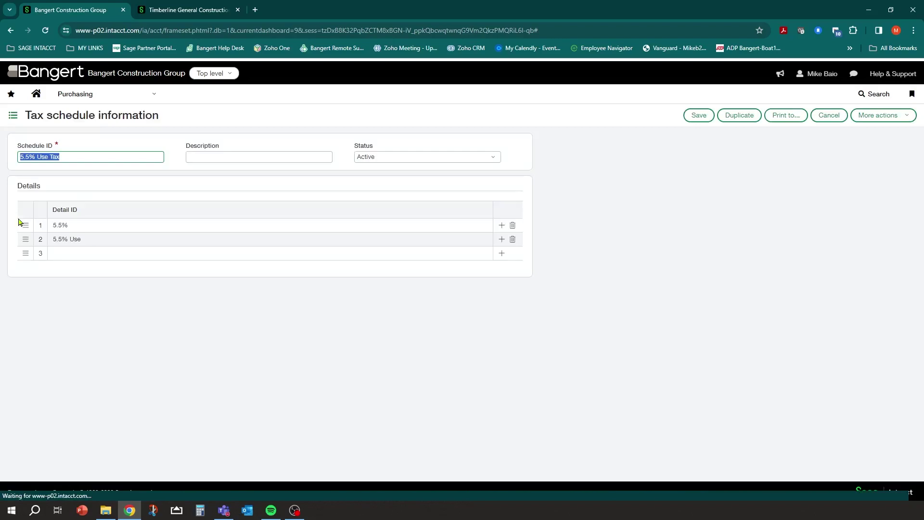
left_click(80, 222)
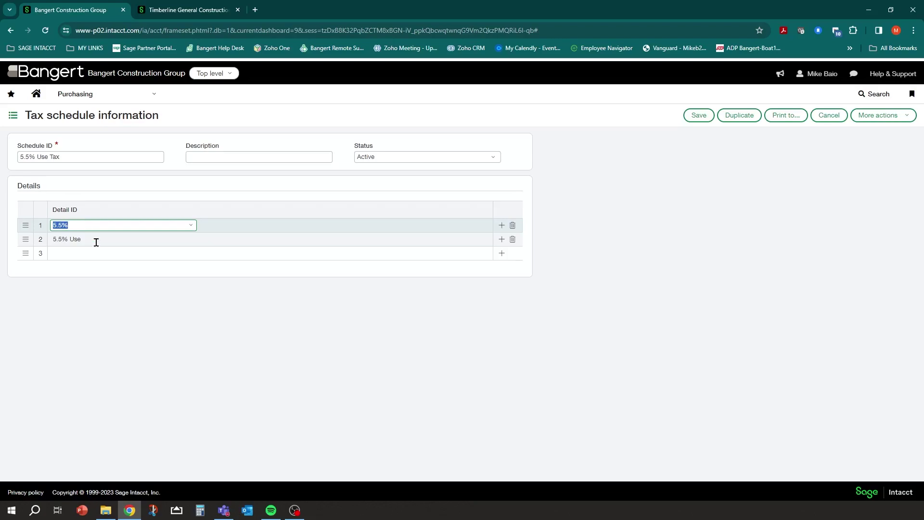
left_click(96, 243)
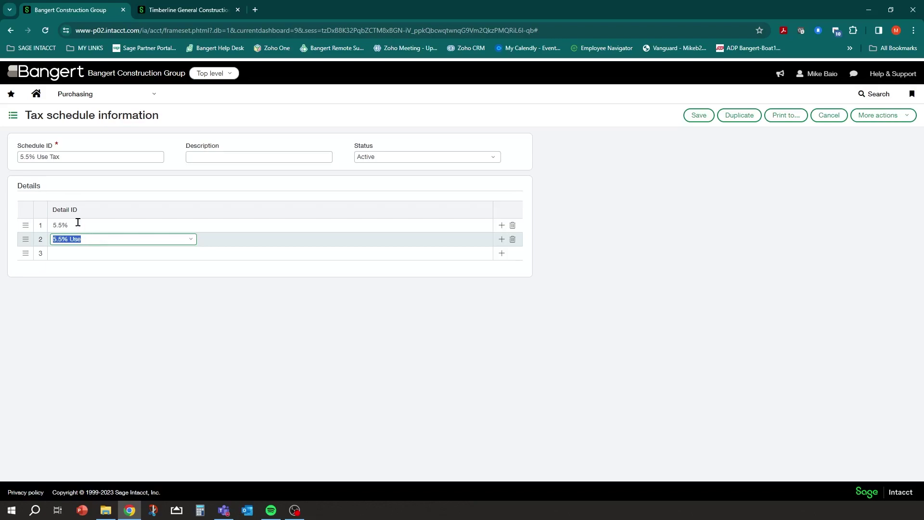
left_click(78, 223)
left_click(89, 241)
left_click(82, 157)
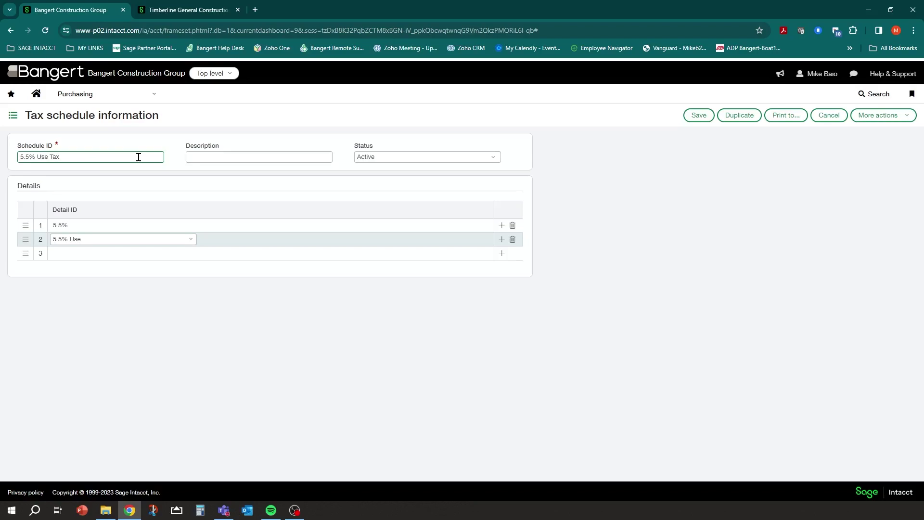
left_click(699, 116)
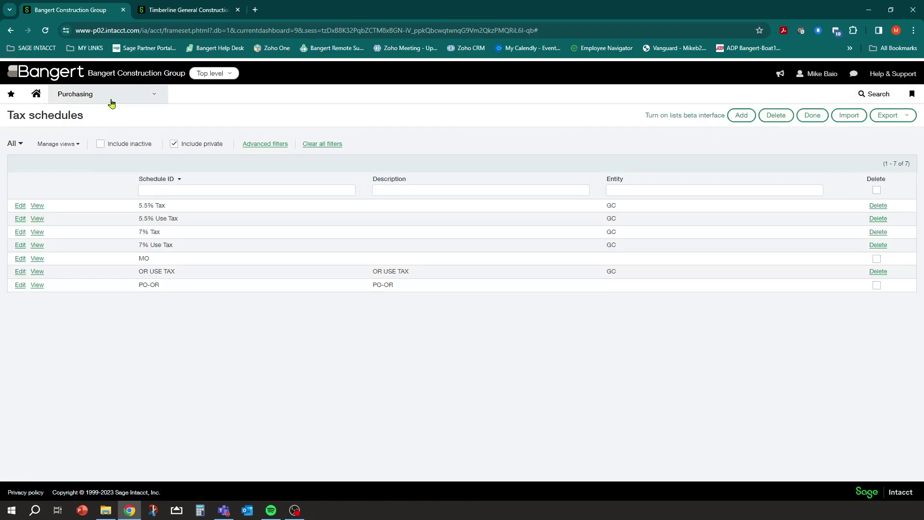
Step: Show the Purchasing tax schedule maps with private records included, sorted by contact tax group
left_click(137, 100)
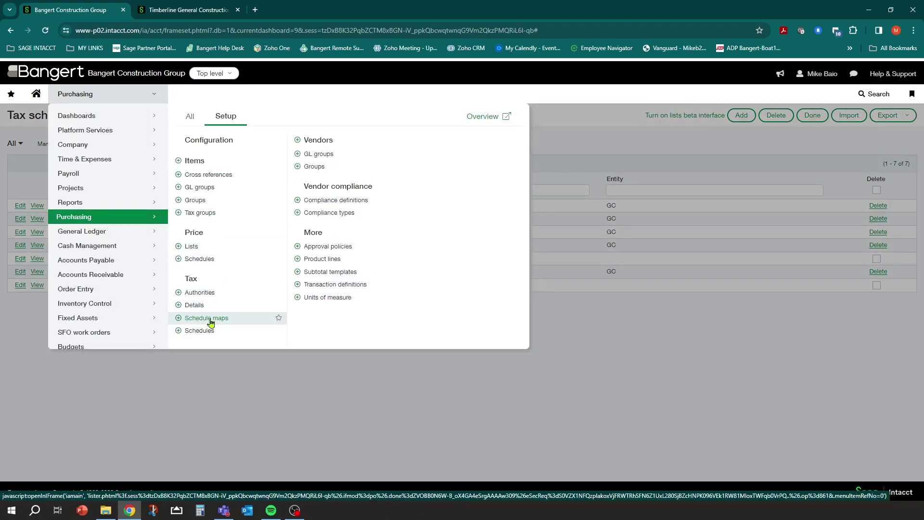
left_click(211, 322)
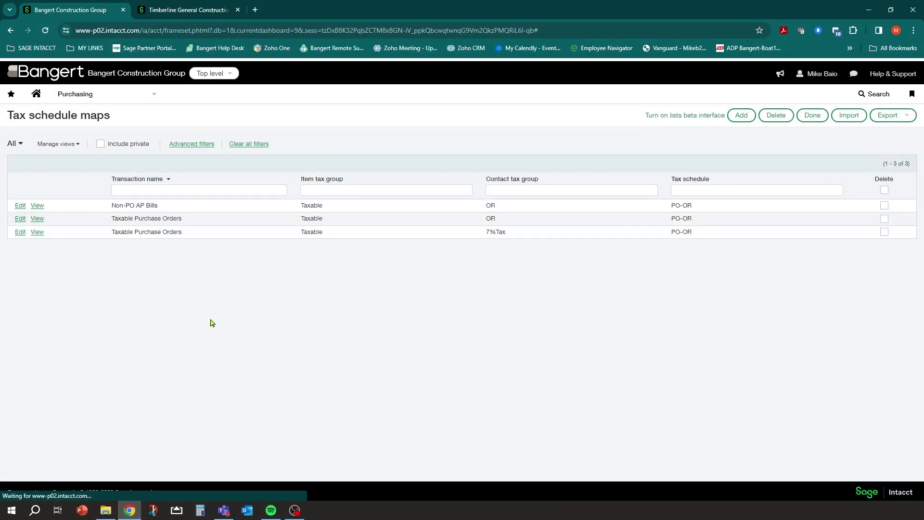
left_click(100, 144)
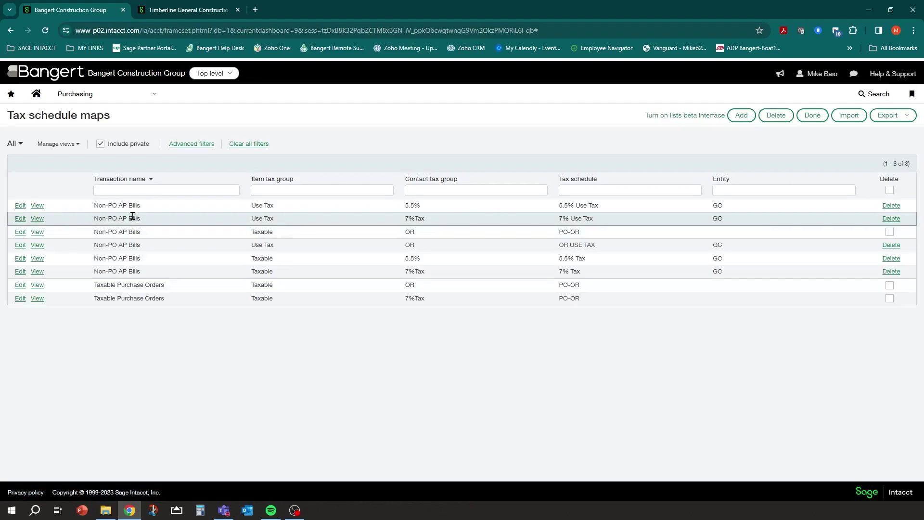
left_click(433, 181)
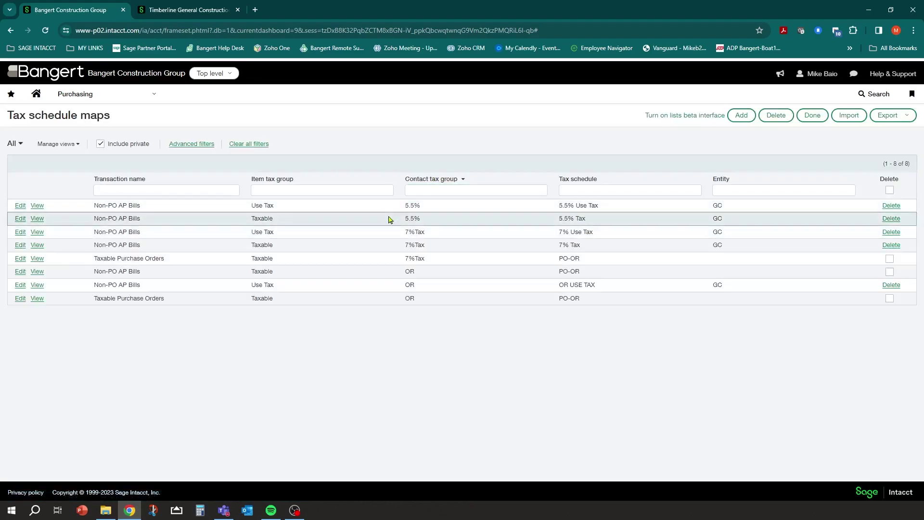
Step: Compare the Use Tax and Taxable maps for Non-PO AP Bills with contact tax group 5.5%, examining their item tax groups and tax schedules
left_click_drag(93, 206, 147, 209)
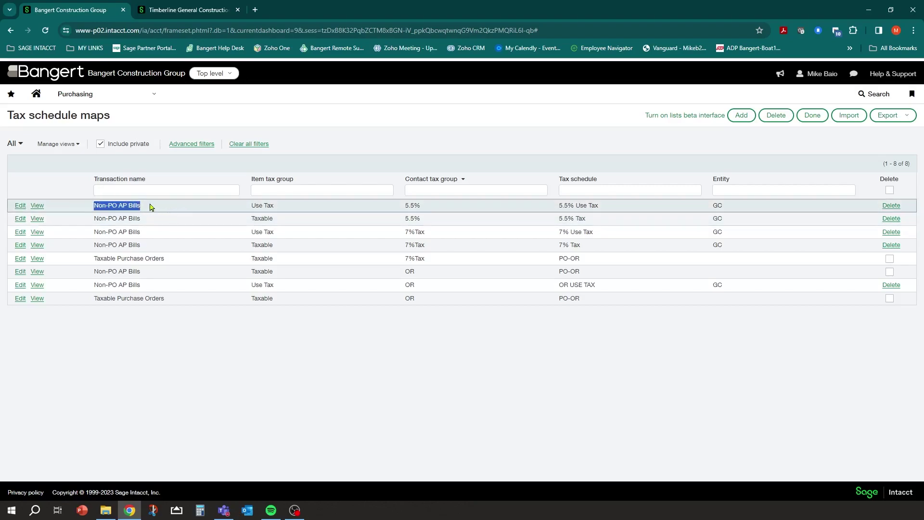
left_click_drag(137, 206, 275, 212)
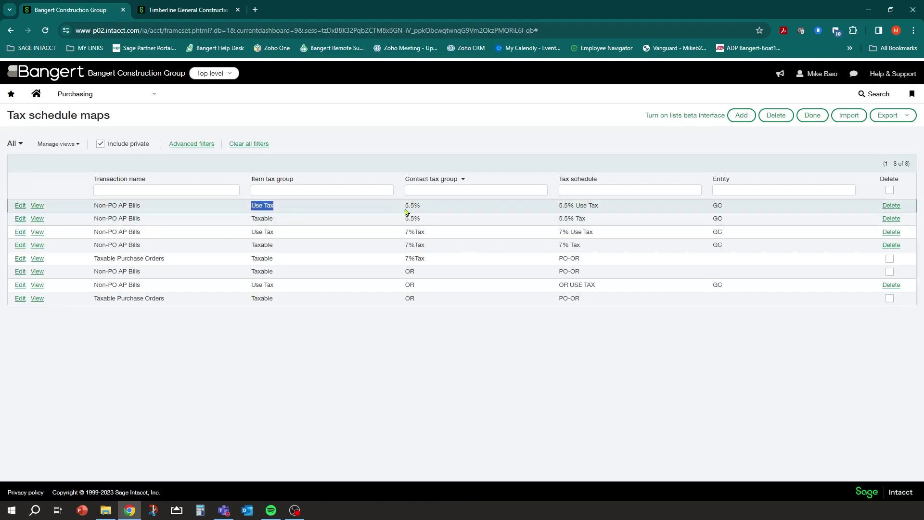
left_click_drag(405, 206, 425, 210)
left_click_drag(558, 206, 600, 207)
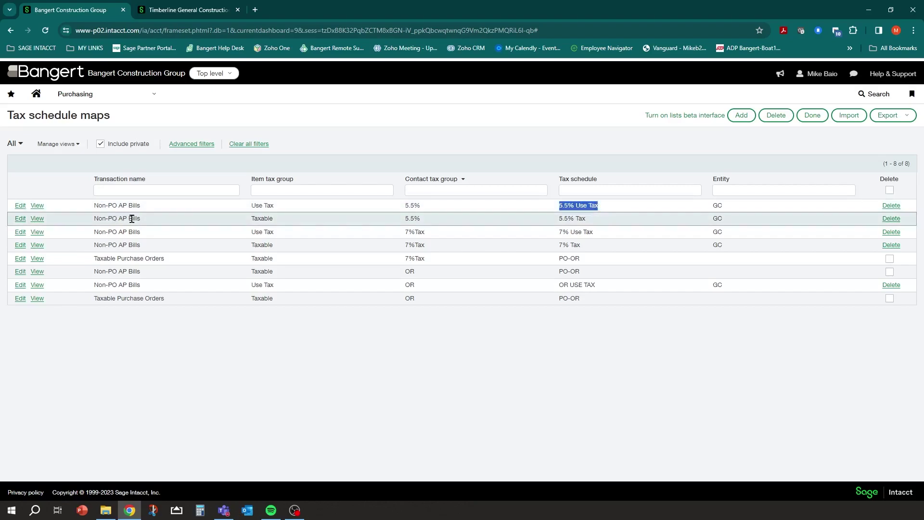
left_click_drag(250, 219, 285, 221)
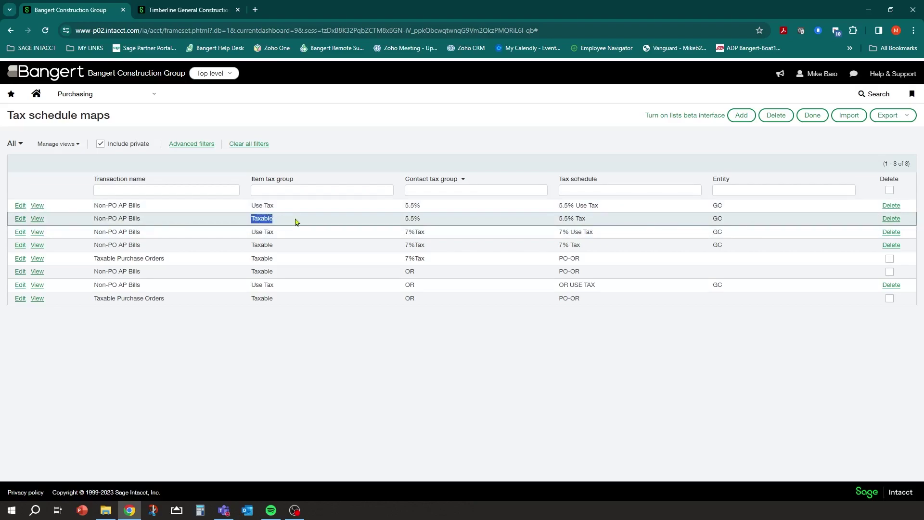
left_click_drag(558, 219, 590, 220)
Step: Switch to the Timberline General Construction entity and start a new Non-PO AP Bill in Purchasing with Deliver to set to 5.5%
left_click(155, 96)
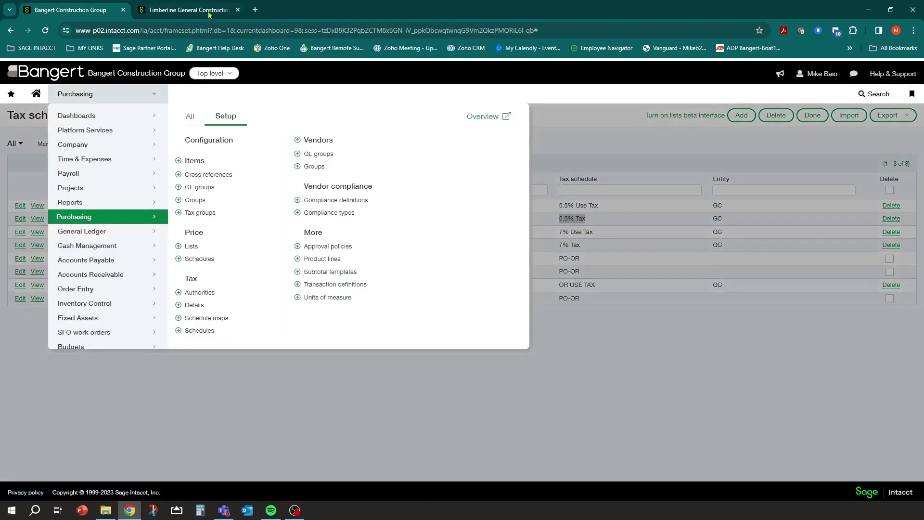
left_click(204, 5)
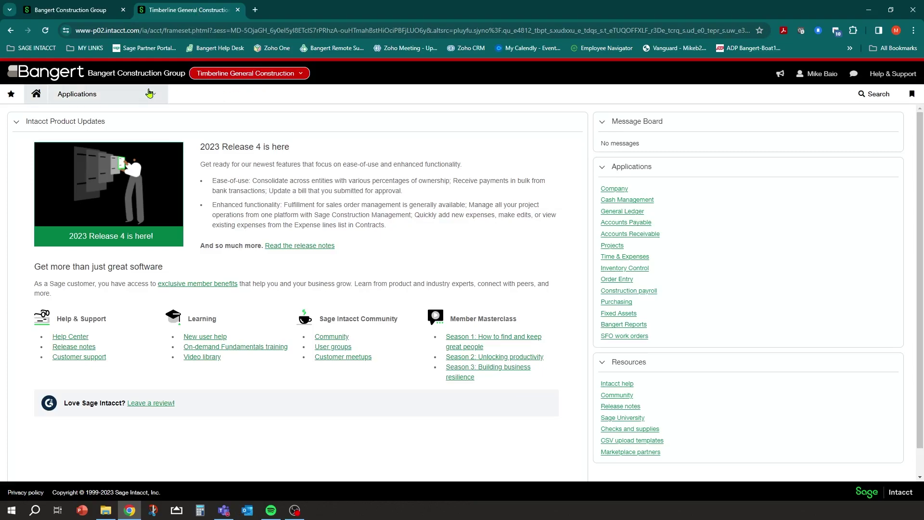
left_click(96, 94)
left_click(130, 203)
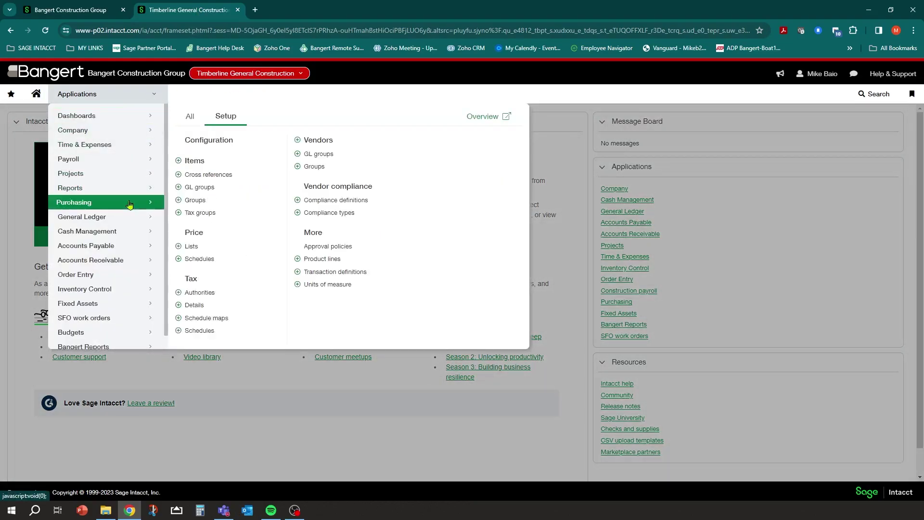
left_click(190, 117)
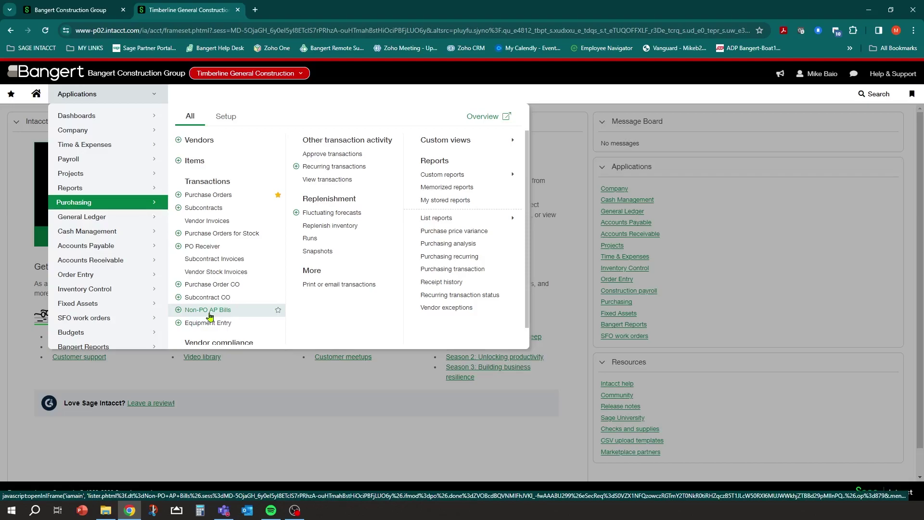
left_click(179, 313)
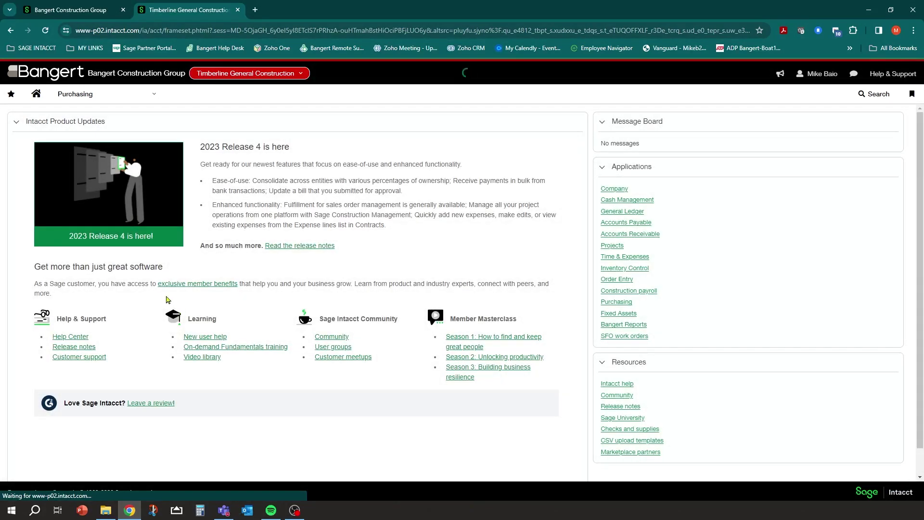
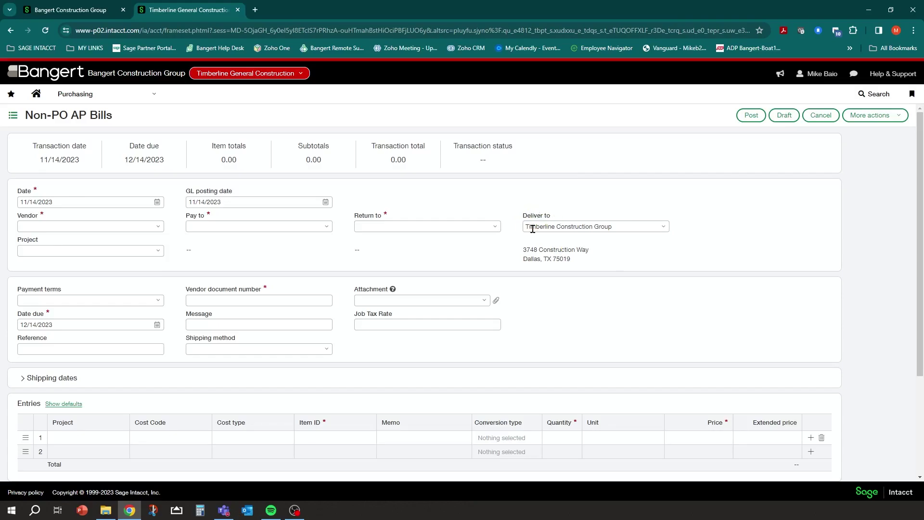
left_click(662, 227)
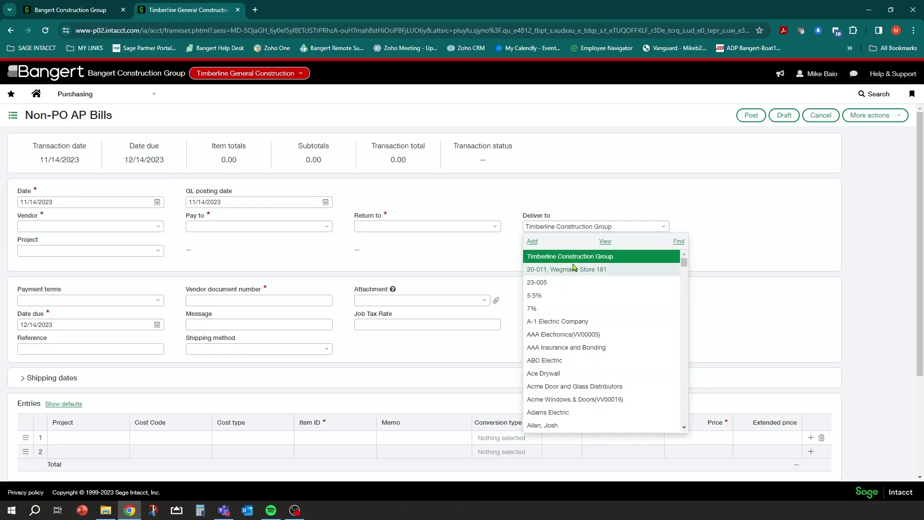
left_click(544, 298)
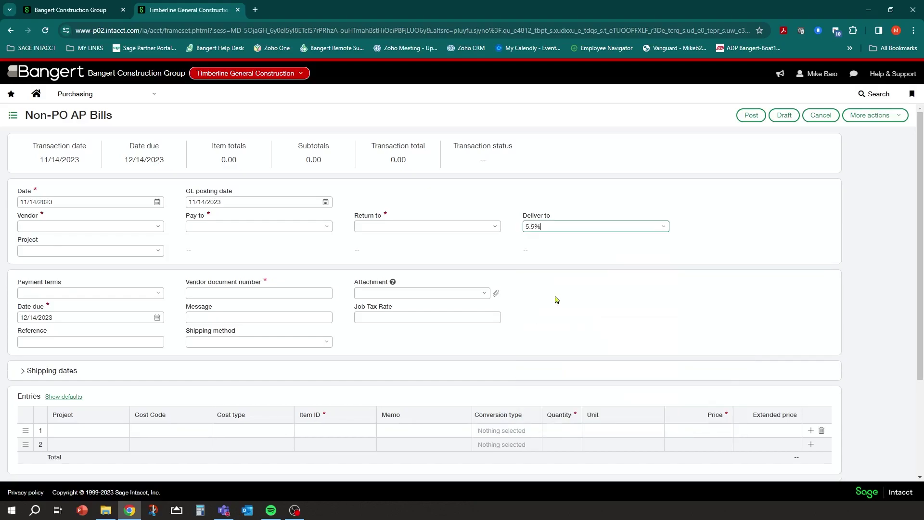
Step: View the 5.5% Deliver to contact and examine its suggested contact name and Print as values
left_click(662, 227)
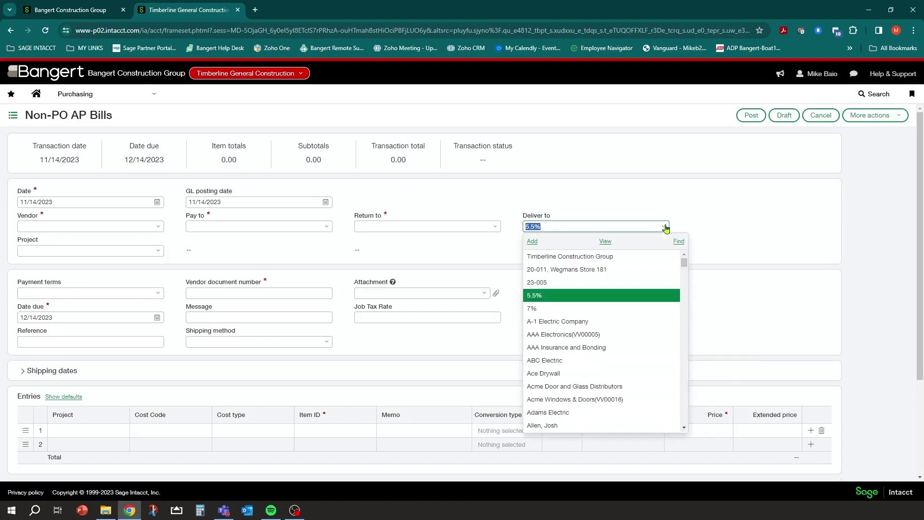
left_click(605, 241)
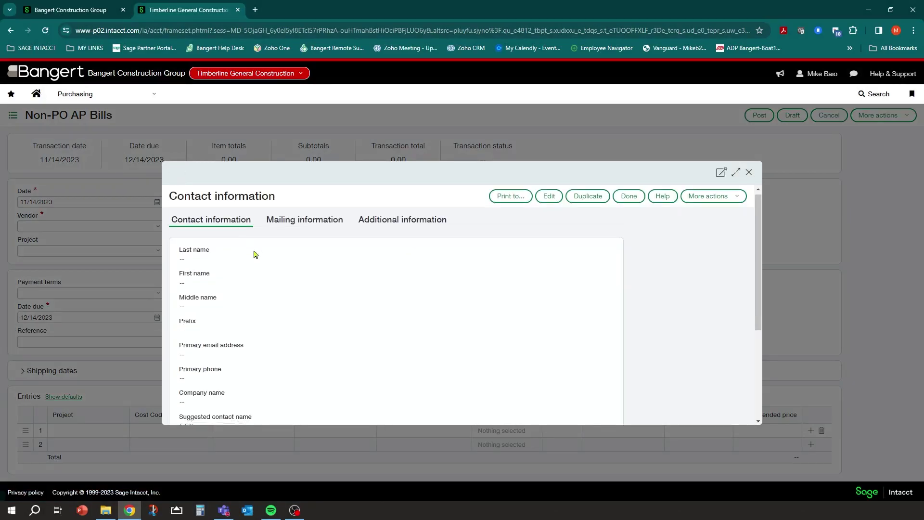
scroll(254, 253, "down", 3)
scroll(232, 289, "up", 3)
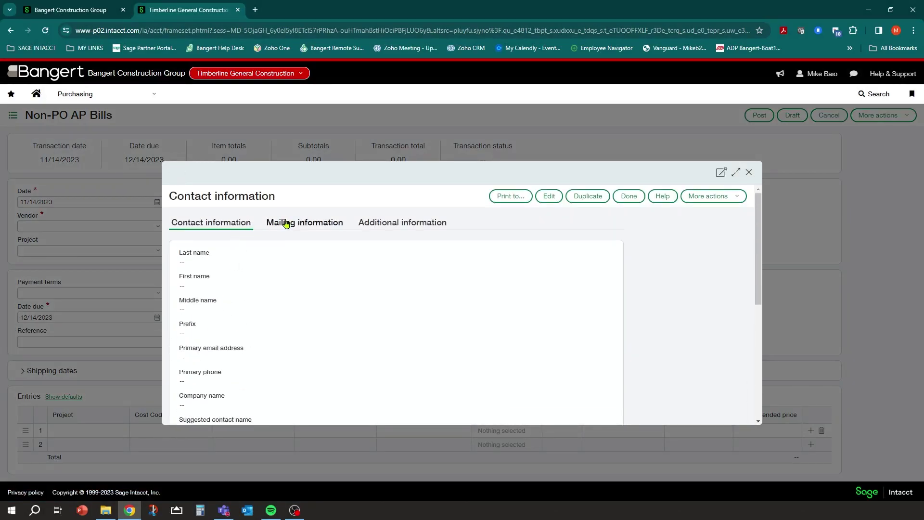
scroll(213, 337, "down", 3)
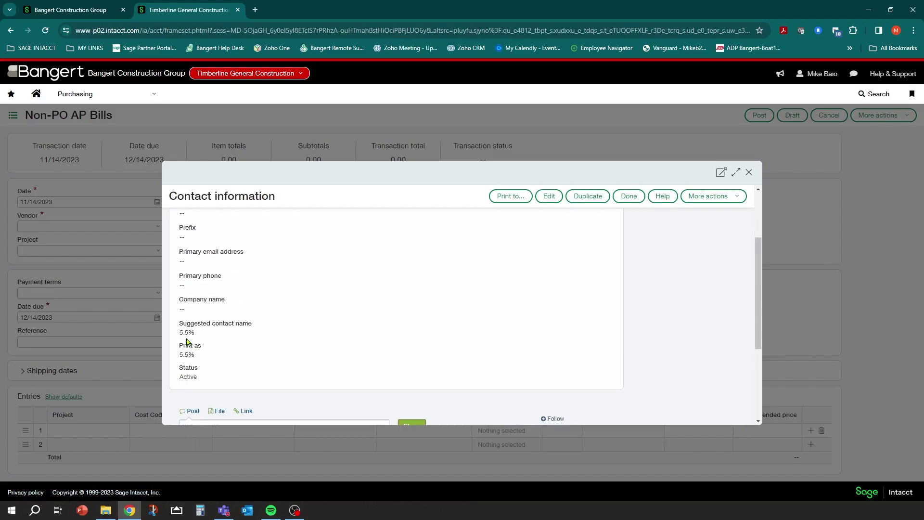
triple_click(188, 337)
left_click(230, 351)
scroll(212, 377, "up", 3)
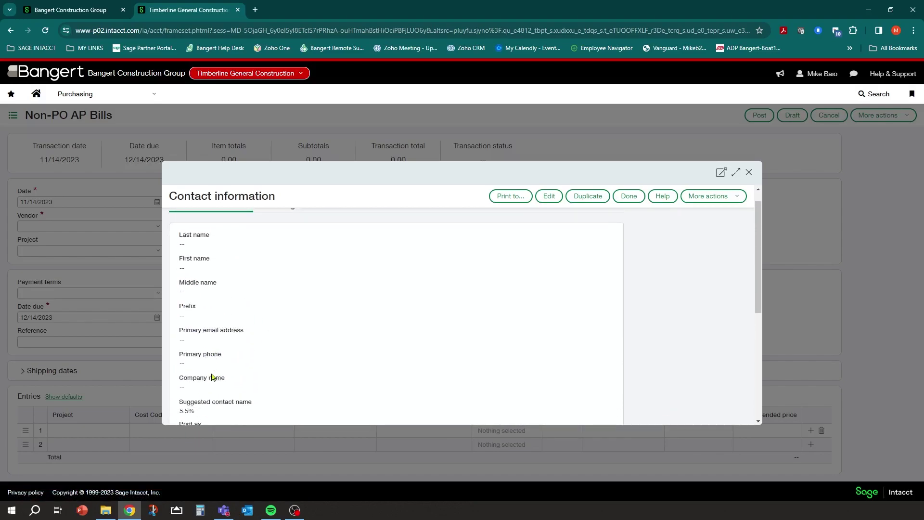
scroll(202, 361, "down", 3)
scroll(202, 327, "up", 4)
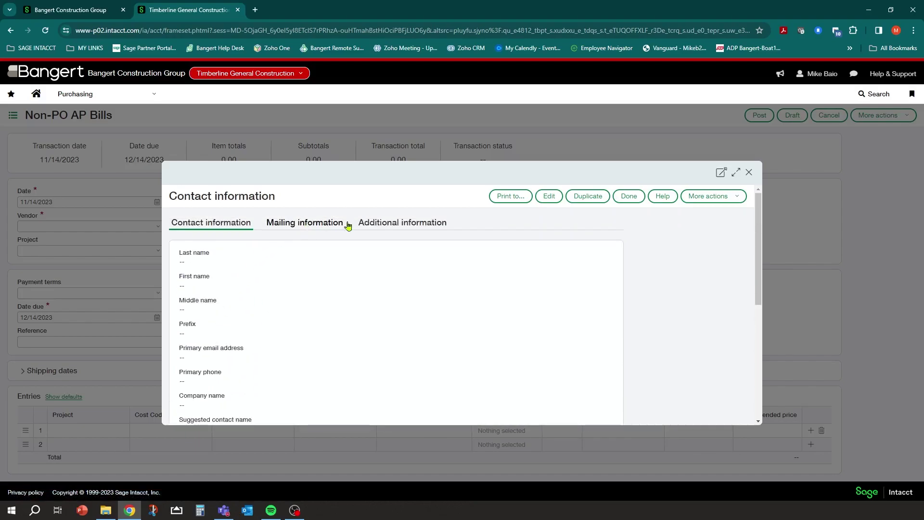
Step: Examine the contact's taxable setting and contact tax group, close its record, and review the Deliver to choices without changing the selection
left_click(371, 223)
scroll(330, 342, "down", 3)
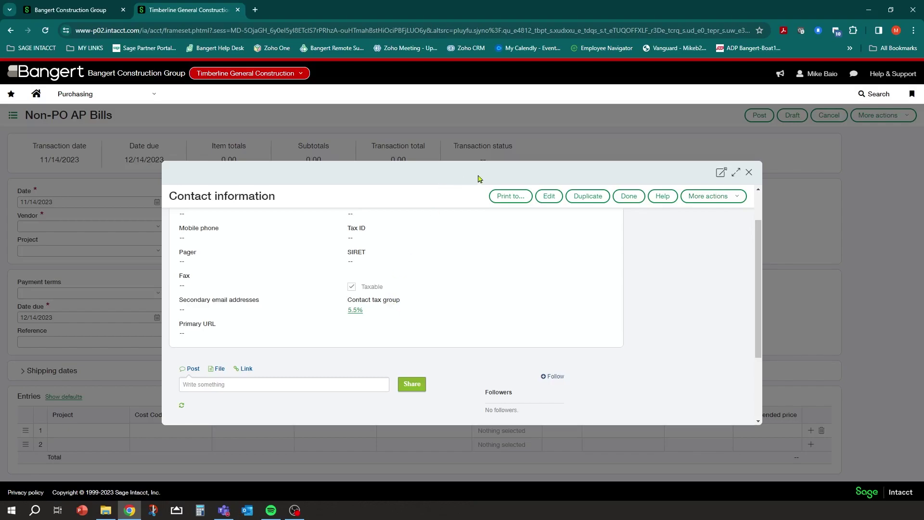
left_click(748, 173)
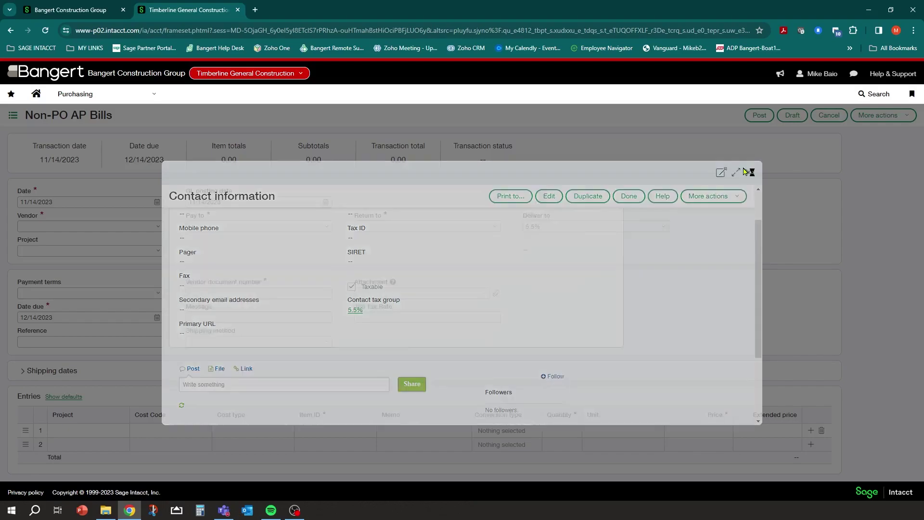
left_click(665, 226)
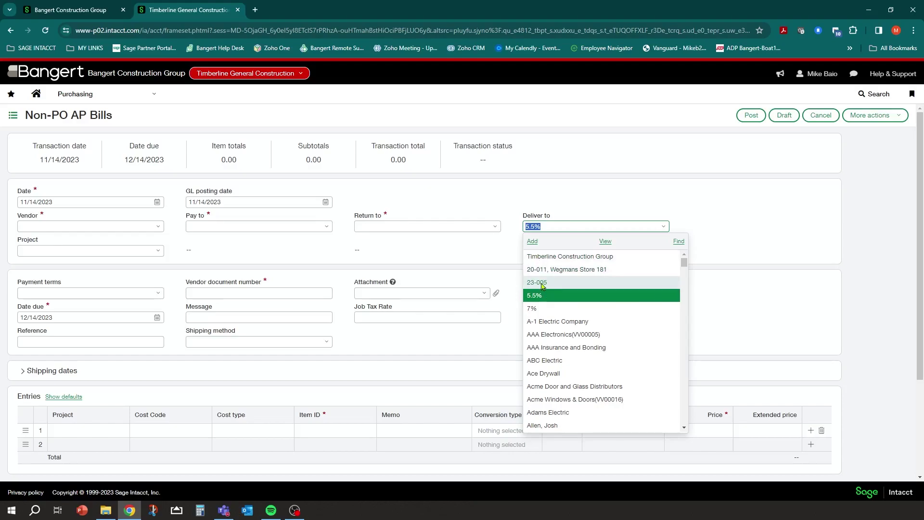
left_click(577, 193)
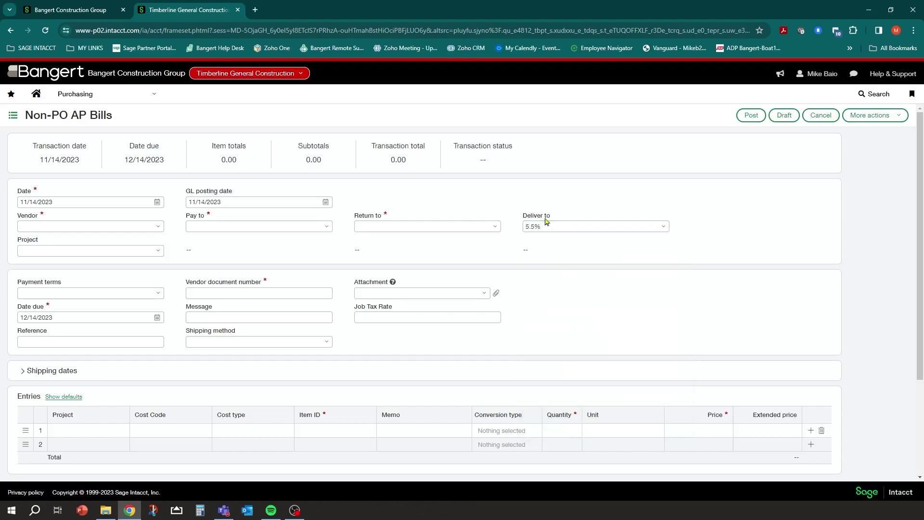
Step: Set the bill's vendor to V102--Acme Door and Glass Distributors and its project to 20-010--Wegmans Store 180
left_click(157, 227)
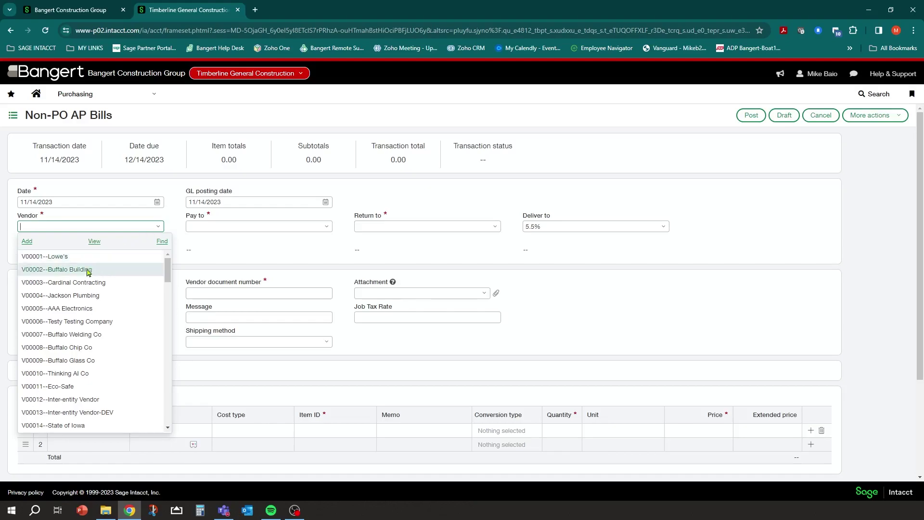
type("acm")
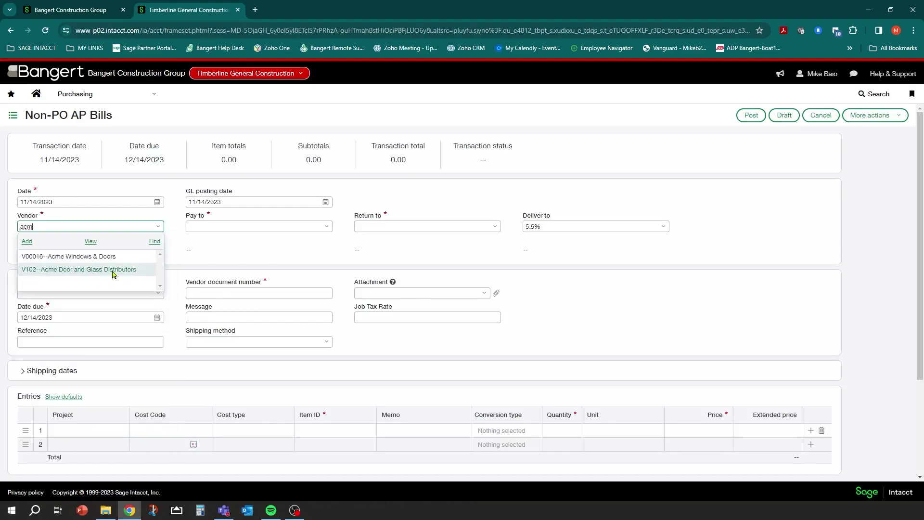
left_click(114, 271)
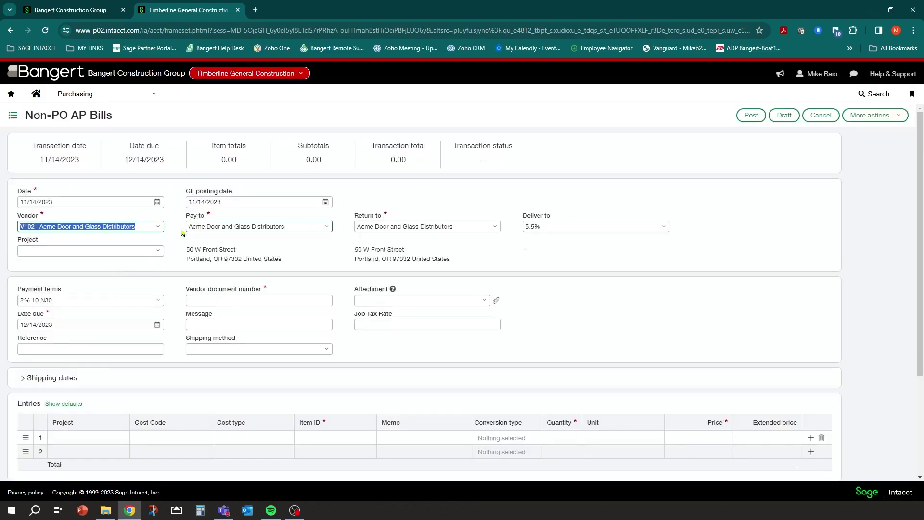
left_click(159, 251)
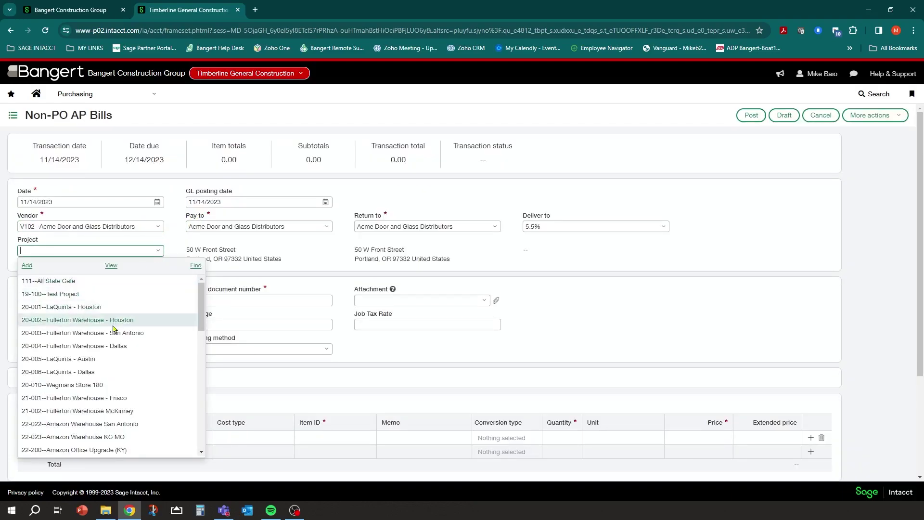
left_click(111, 387)
left_click(110, 386)
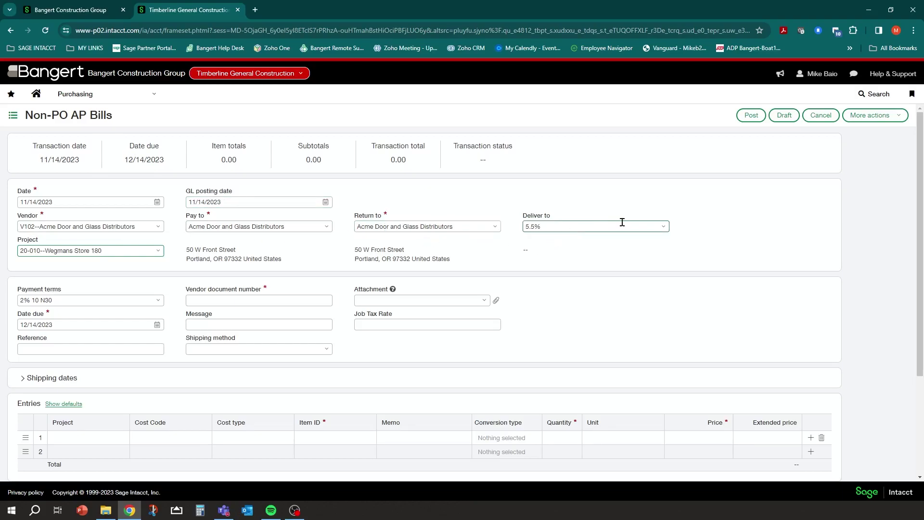
Step: Reselect 5.5% as the Deliver to contact and enter 34566 as the vendor document number
left_click(664, 227)
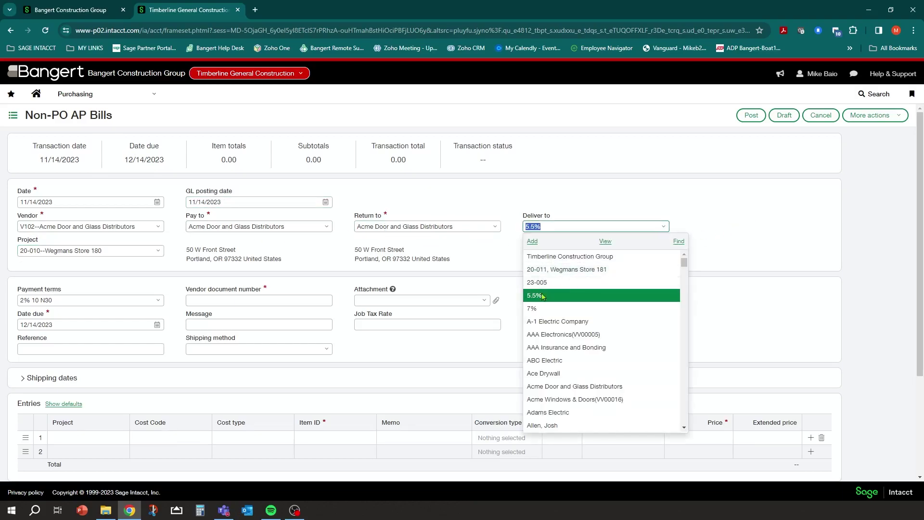
left_click(568, 296)
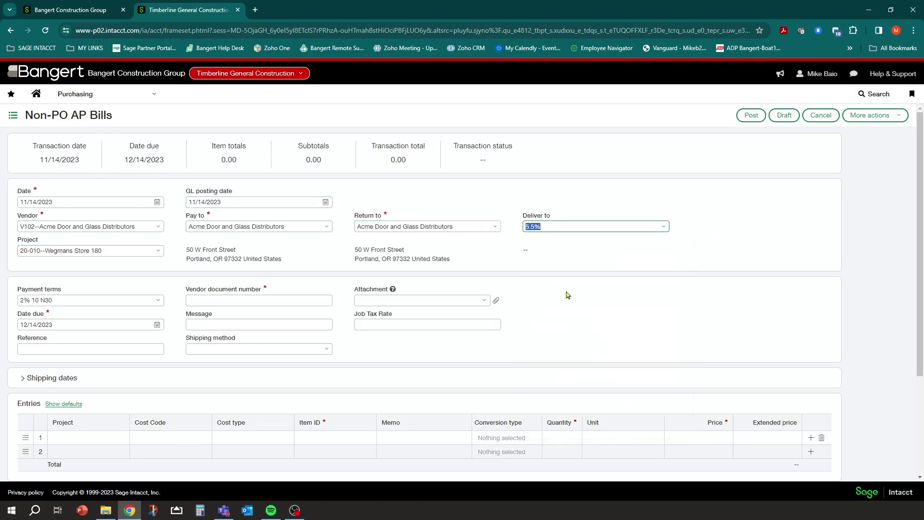
left_click(703, 226)
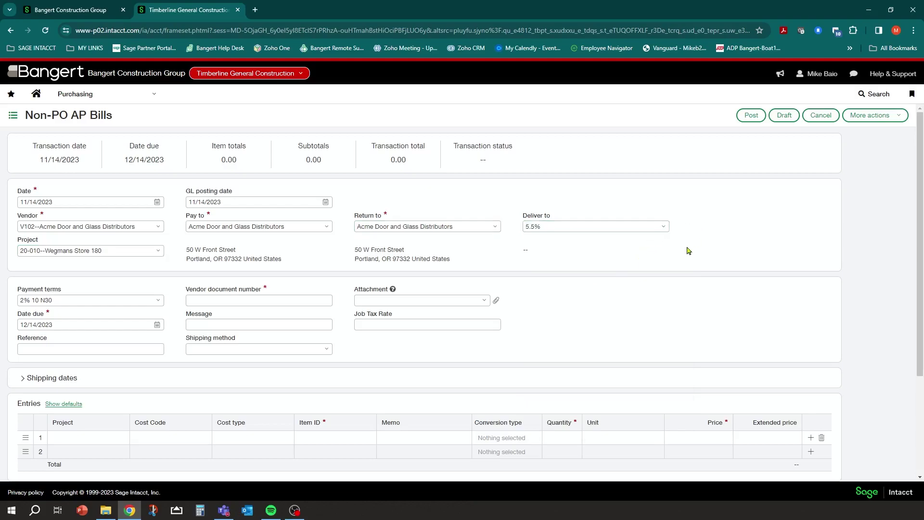
left_click(224, 300)
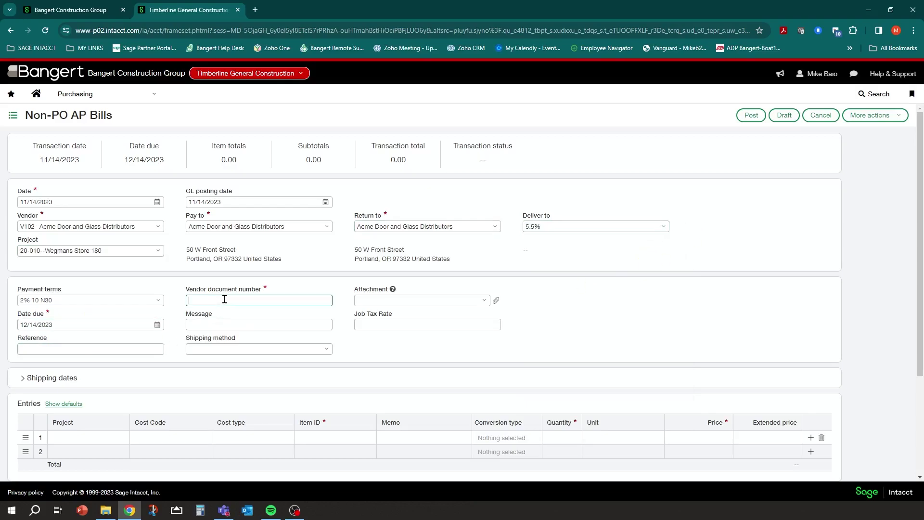
type("34566")
left_click(612, 313)
Step: On the first entry line, choose project 20-010--Wegmans Store 180 and cost code G03-310--Structural Concrete
scroll(611, 314, "down", 3)
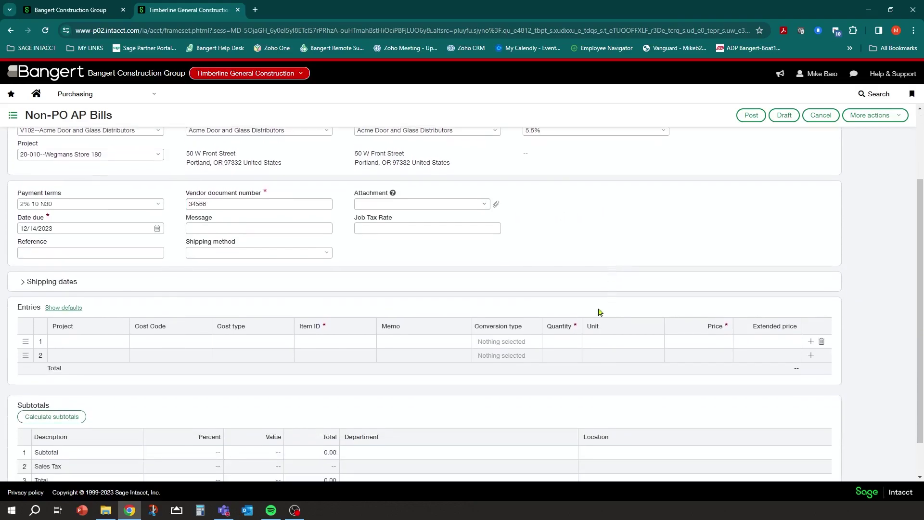
left_click(61, 303)
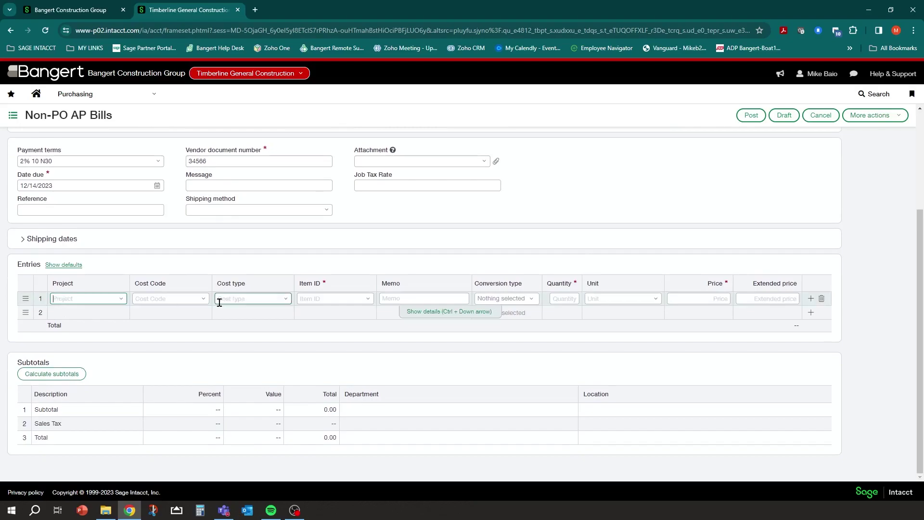
left_click(197, 301)
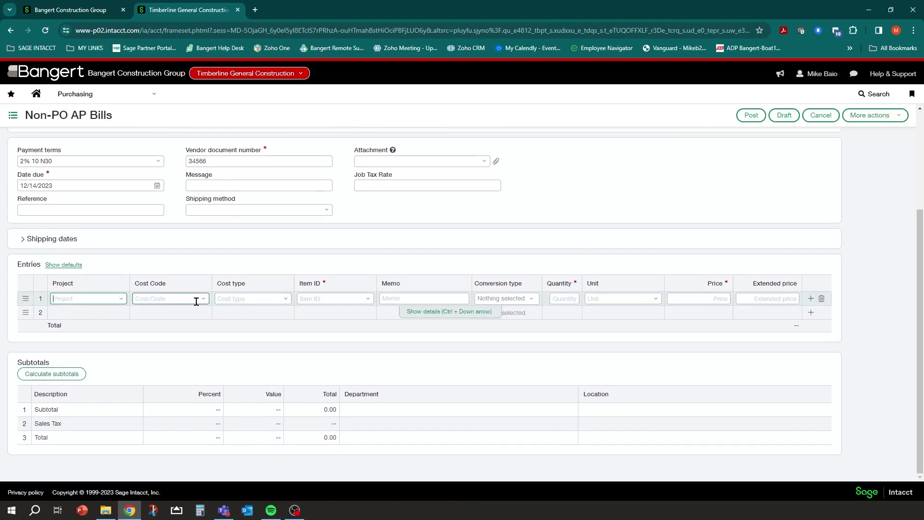
left_click(121, 302)
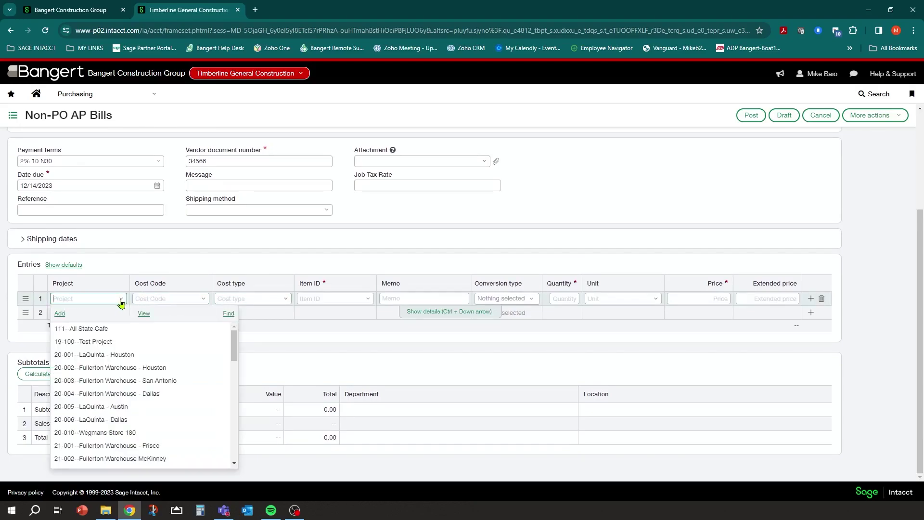
left_click(127, 432)
left_click(201, 299)
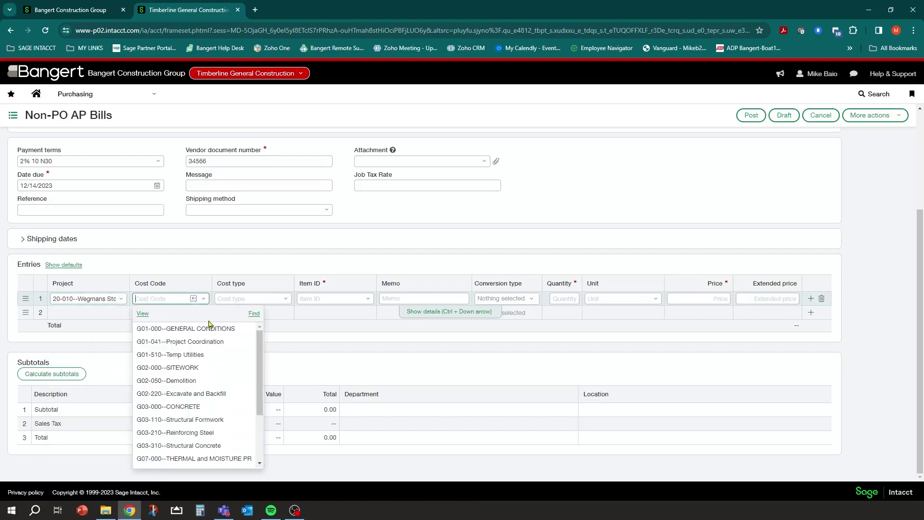
scroll(200, 414, "down", 2)
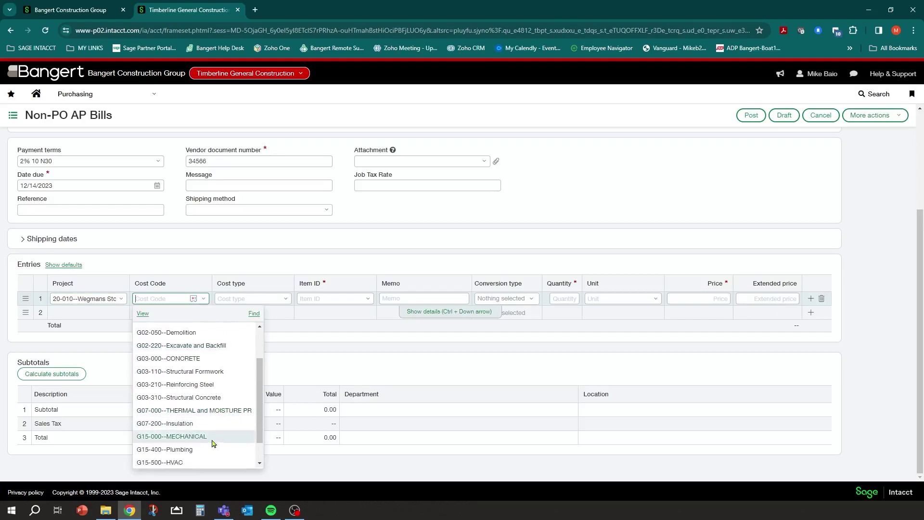
left_click(212, 399)
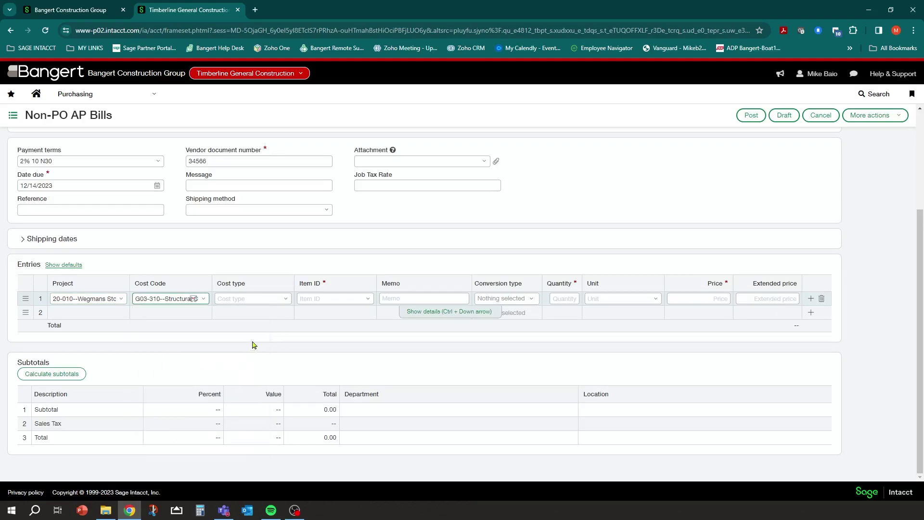
Step: Set the first entry line's cost type to MAT--Materials and keep Material--Material as its item
left_click(284, 301)
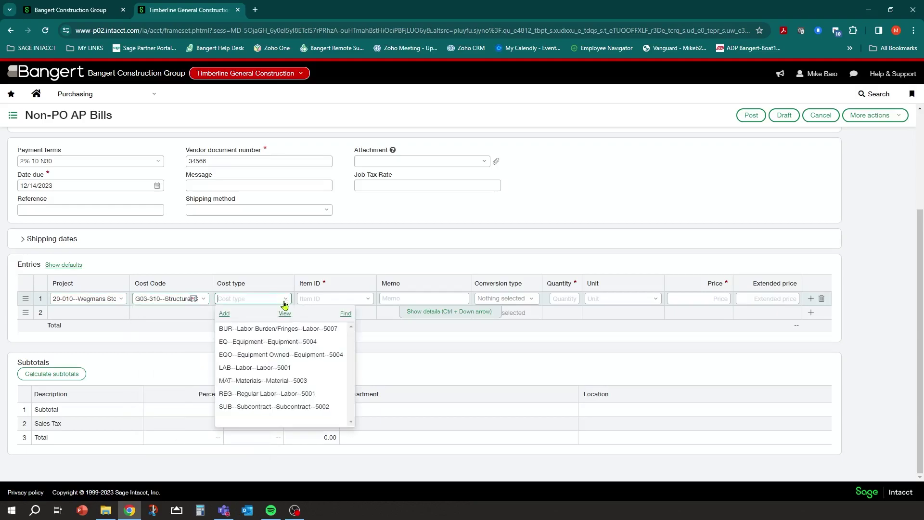
left_click(255, 380)
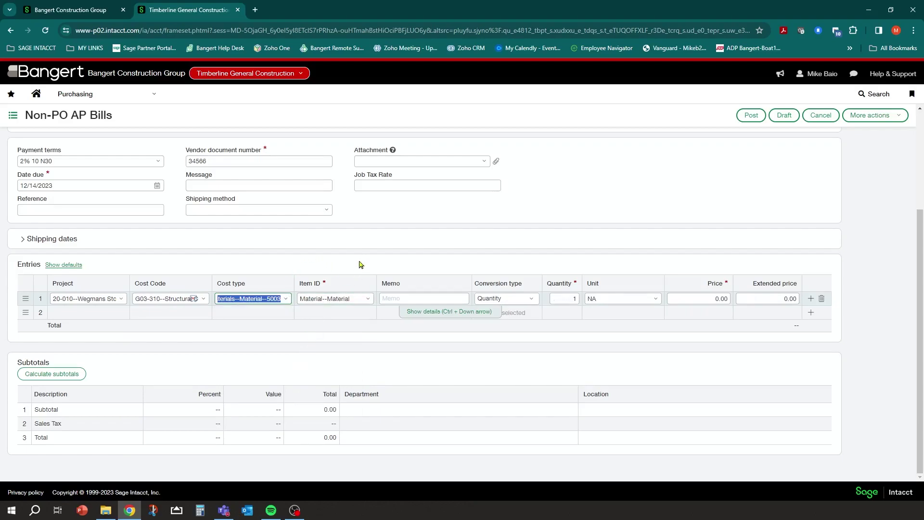
left_click(313, 299)
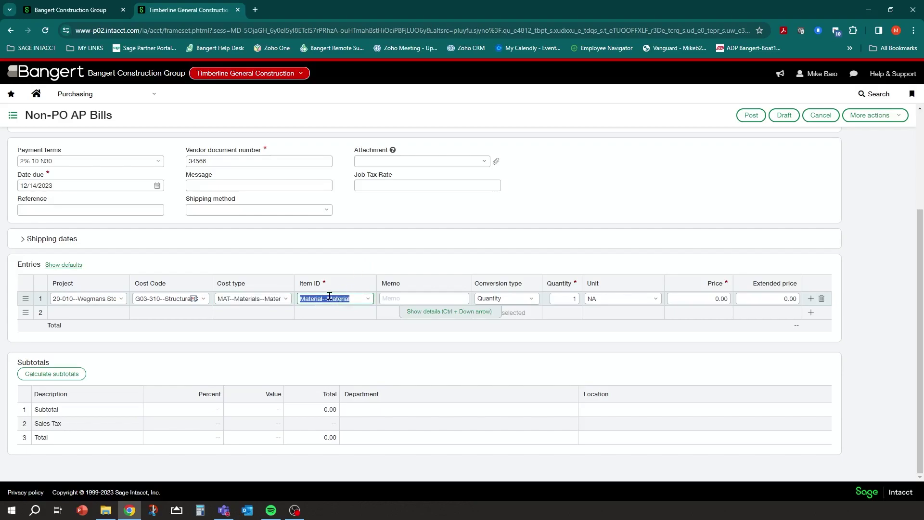
left_click(331, 298)
key("Tab")
key("Tab")
key("Tab")
key("Tab")
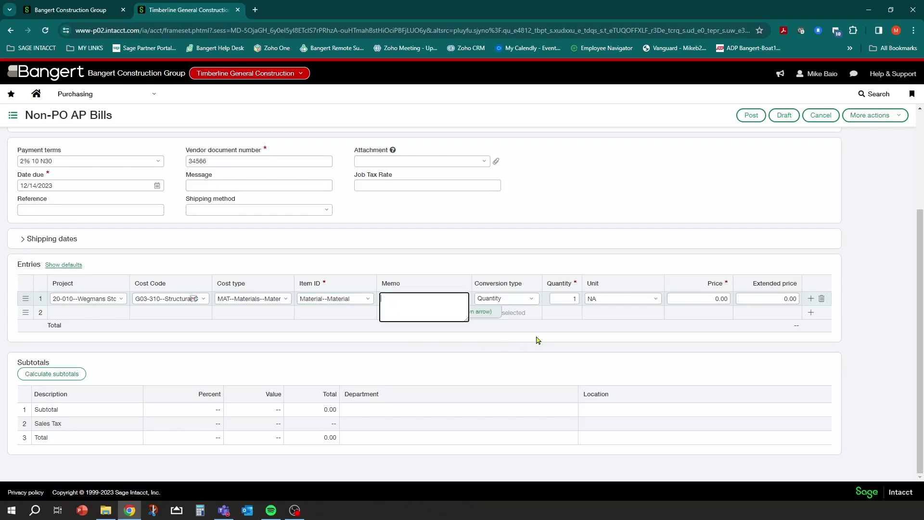
key("Tab")
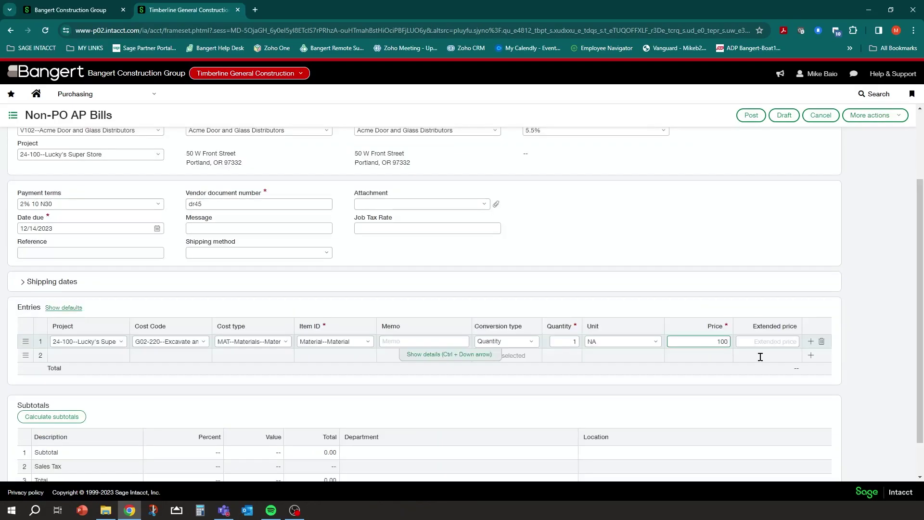
Step: Enter a price of 100 on the Material line, calculate the bill's subtotals and examine the sales tax and total
key("Tab")
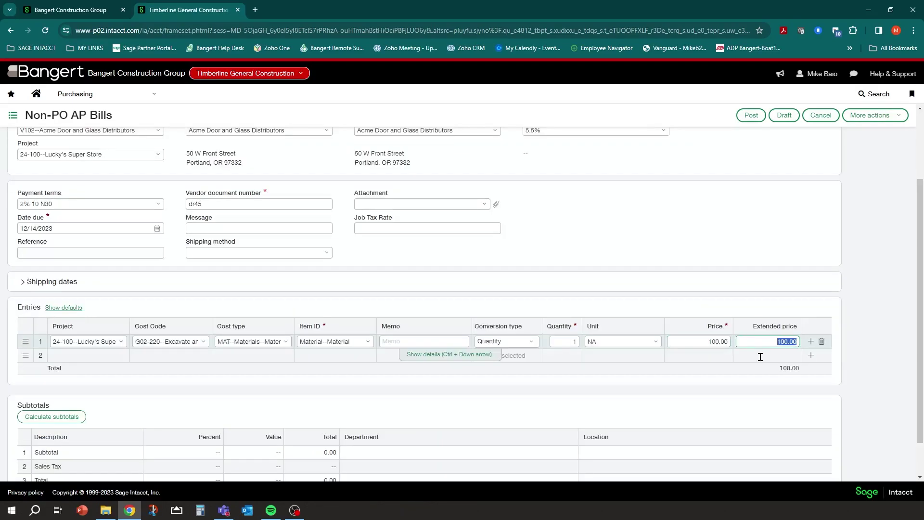
scroll(701, 324, "down", 1)
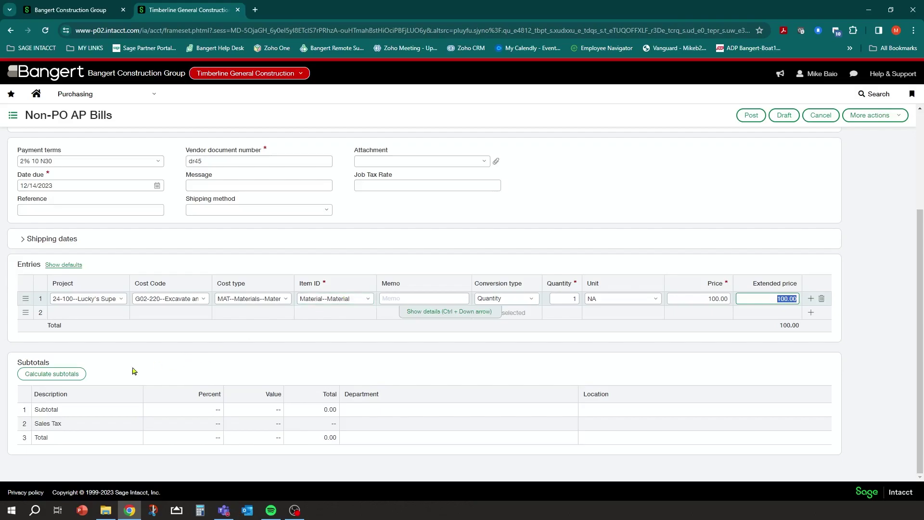
left_click(42, 379)
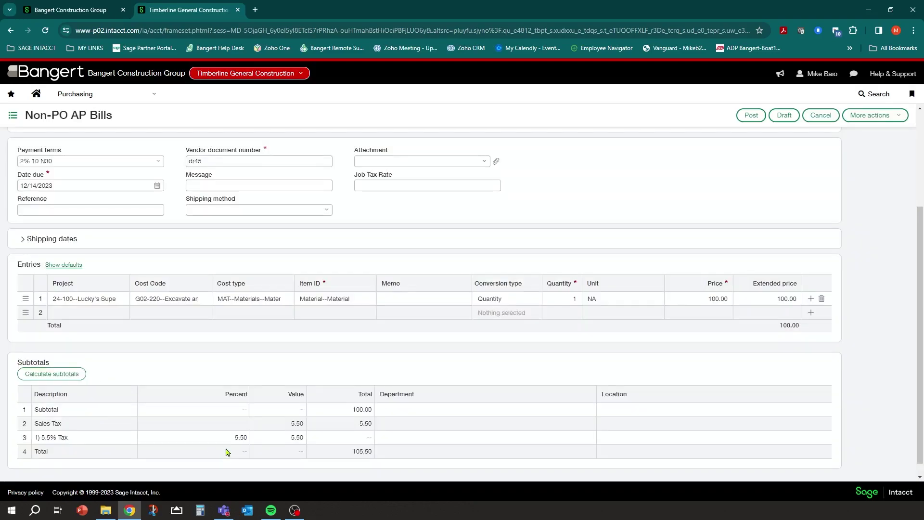
left_click(360, 453)
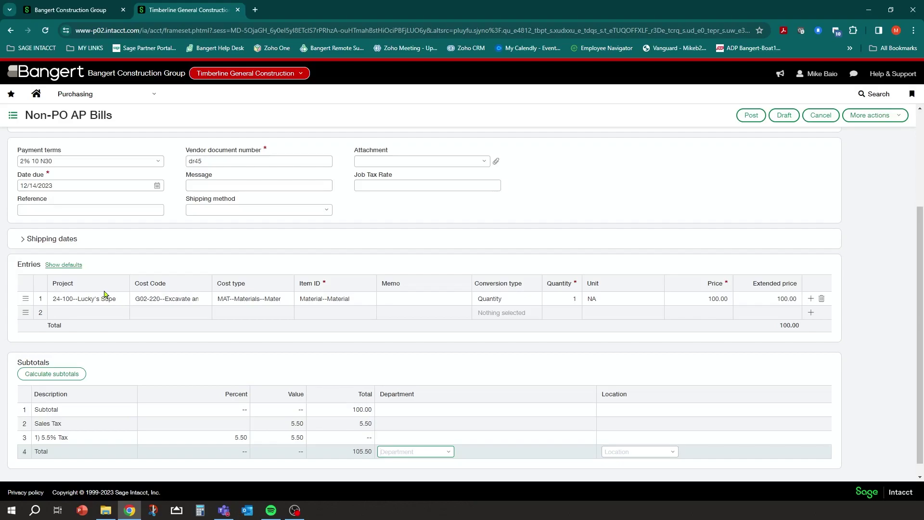
Step: Change the first entry line's item to MAT USE--Material - Use Tax Owed
left_click(325, 299)
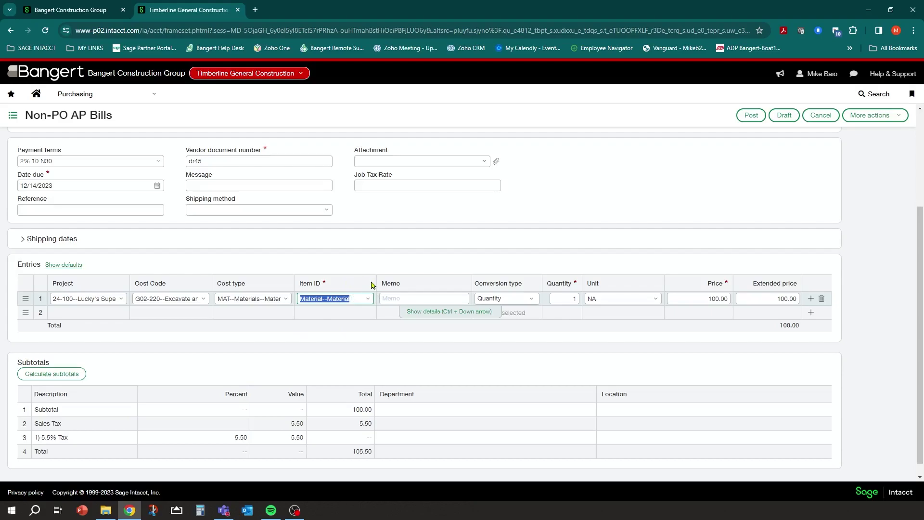
type("mat")
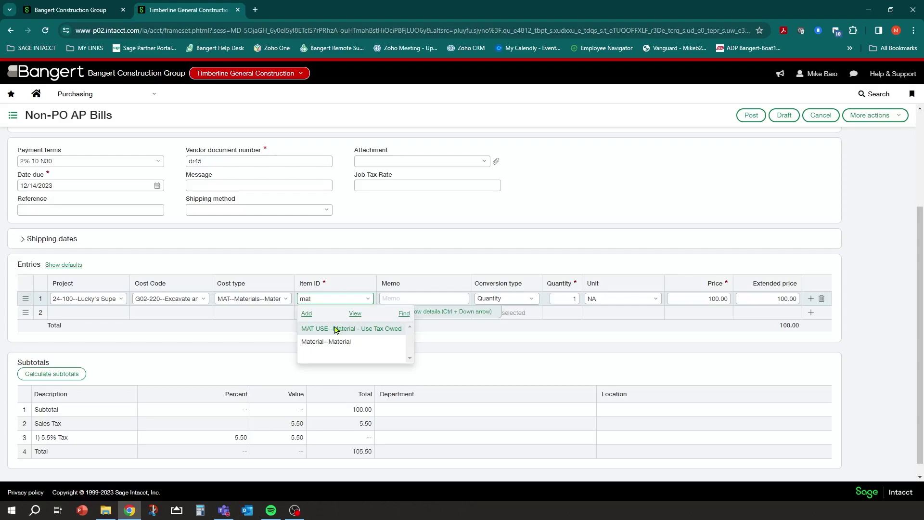
left_click(318, 331)
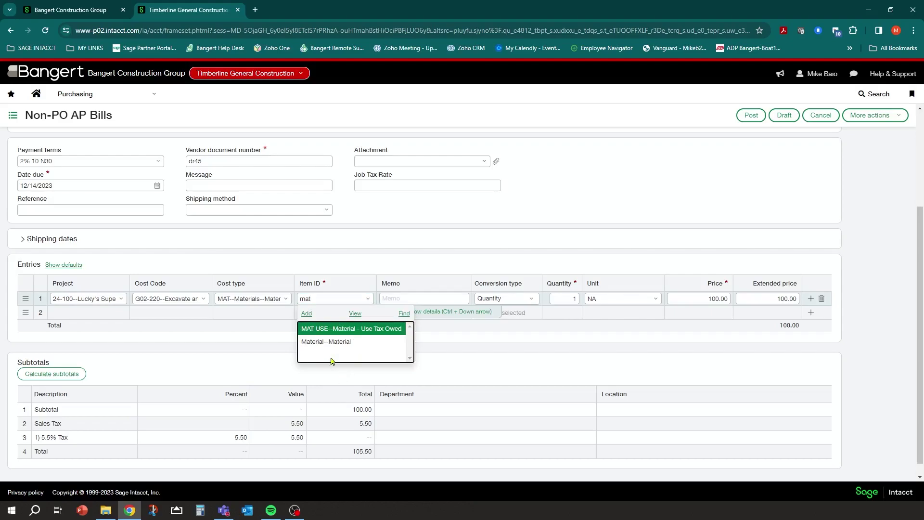
key("Return")
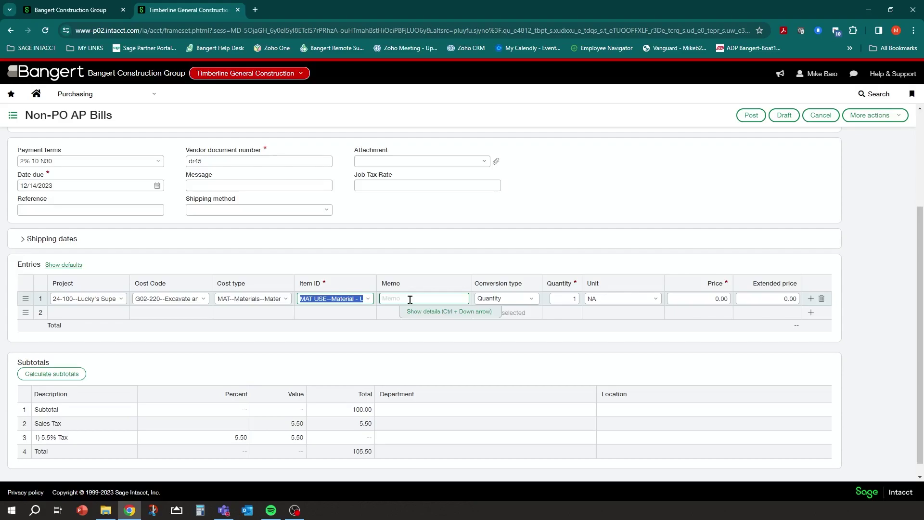
left_click(336, 299)
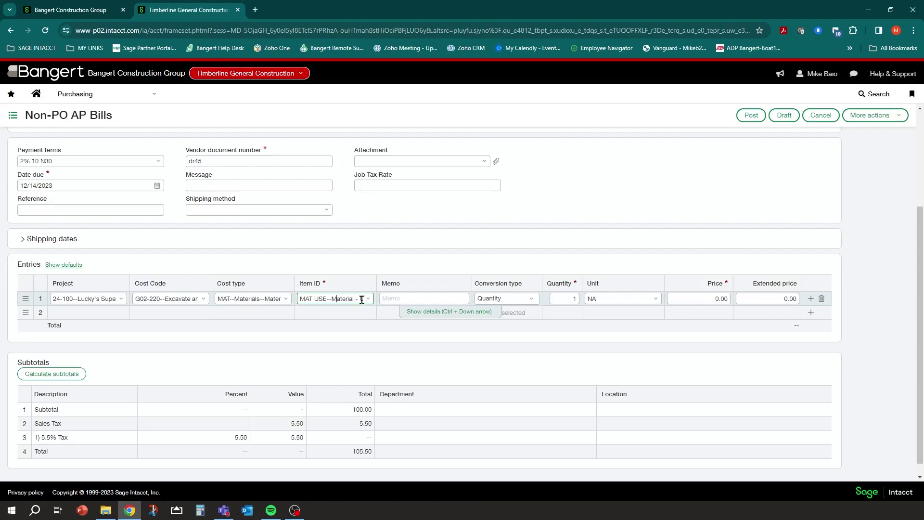
Step: Set the MAT USE line's price to 100.00, recalculate the subtotals and examine the 5.5% Tax and 5.5% Use lines
left_click_drag(702, 299, 753, 294)
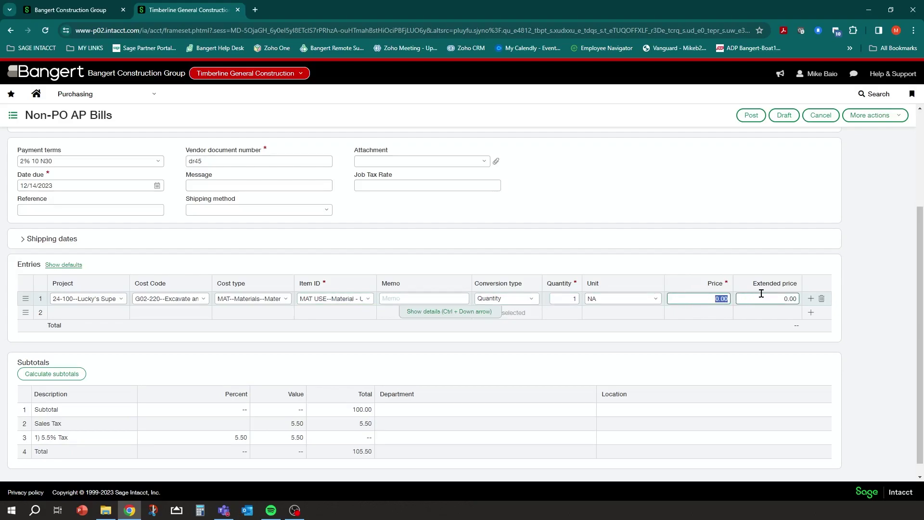
type("100.0")
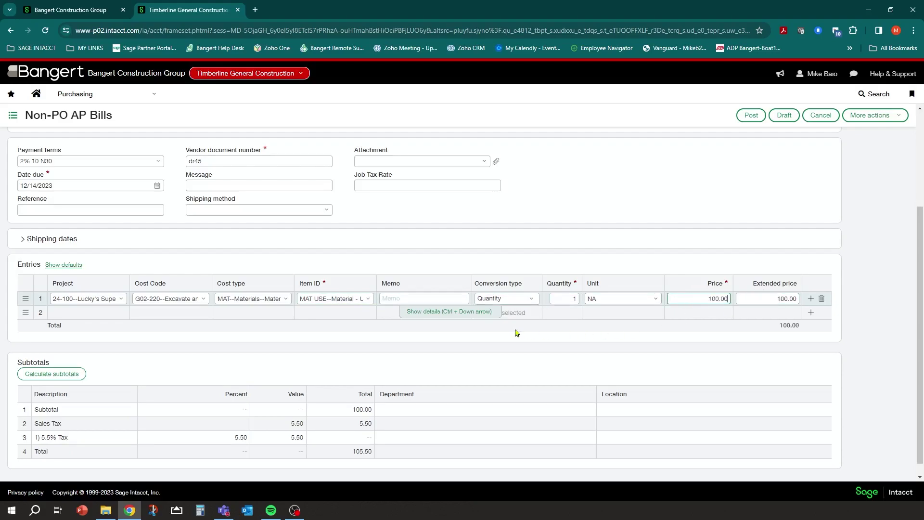
left_click(36, 378)
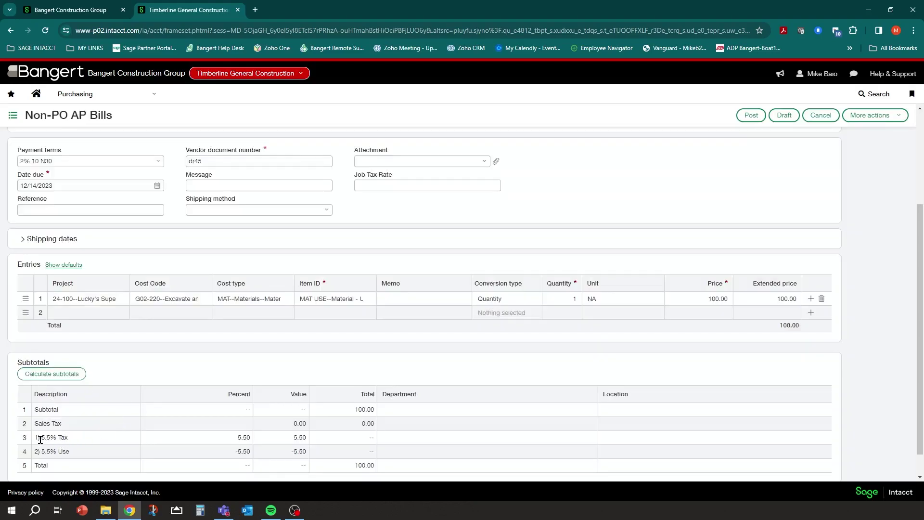
left_click(74, 441)
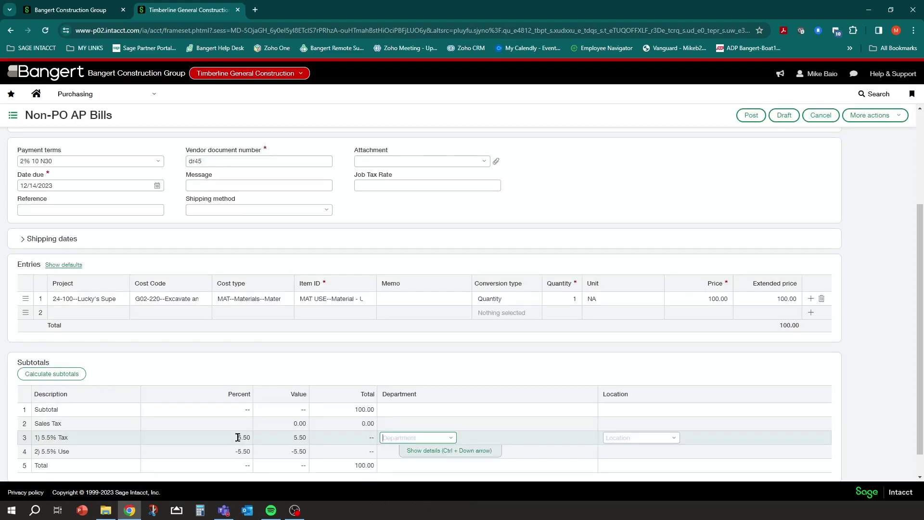
left_click(67, 455)
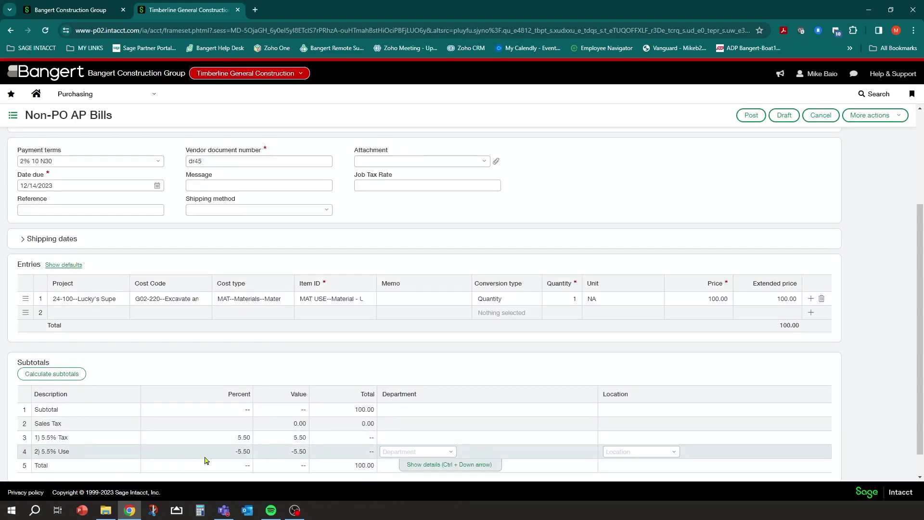
Step: Expand the dimension details of the 5.5% Tax subtotal line, check which dimensions are filled in, and collapse them
scroll(260, 450, "down", 1)
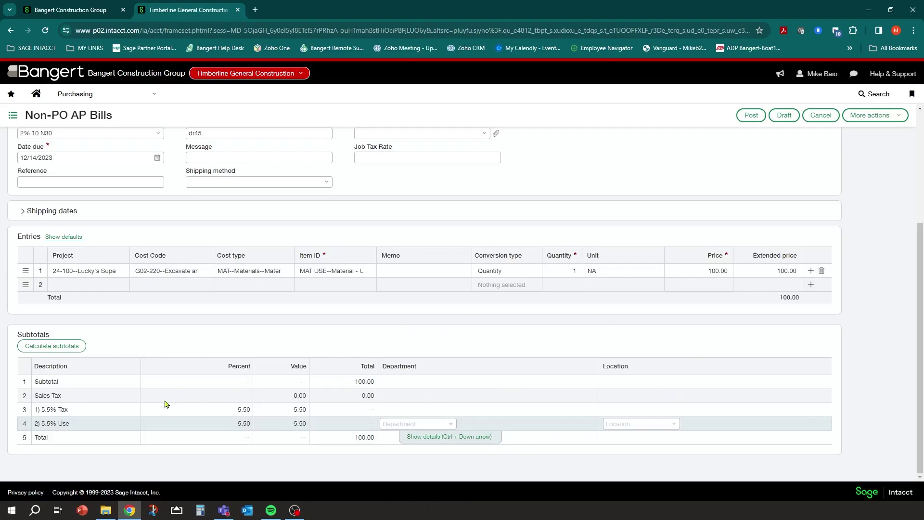
left_click(288, 410)
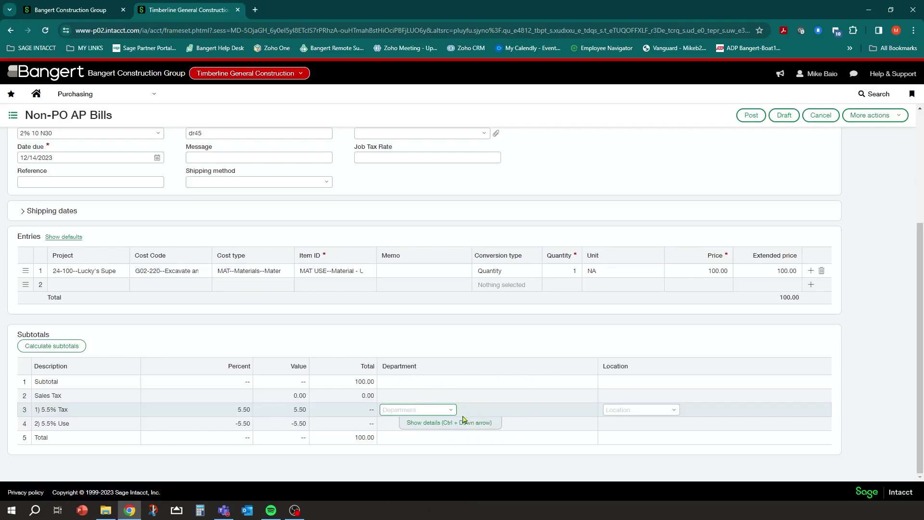
left_click(438, 424)
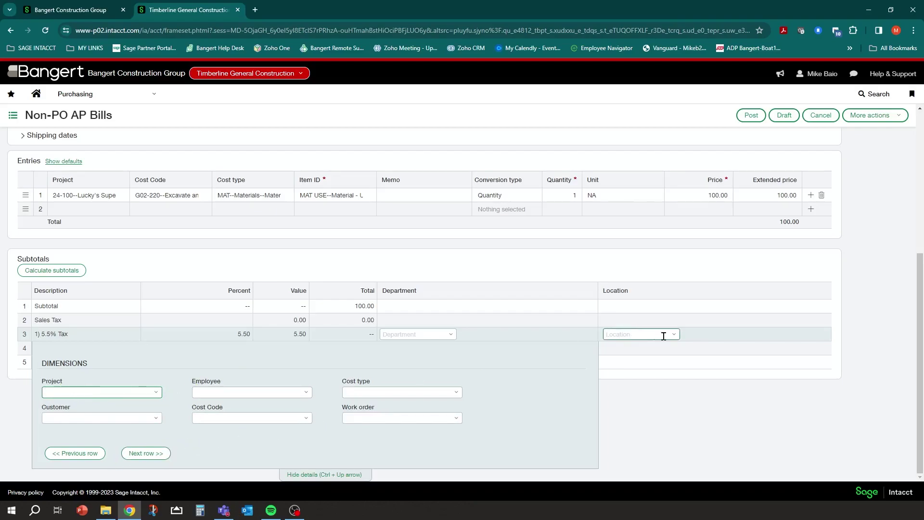
left_click(320, 476)
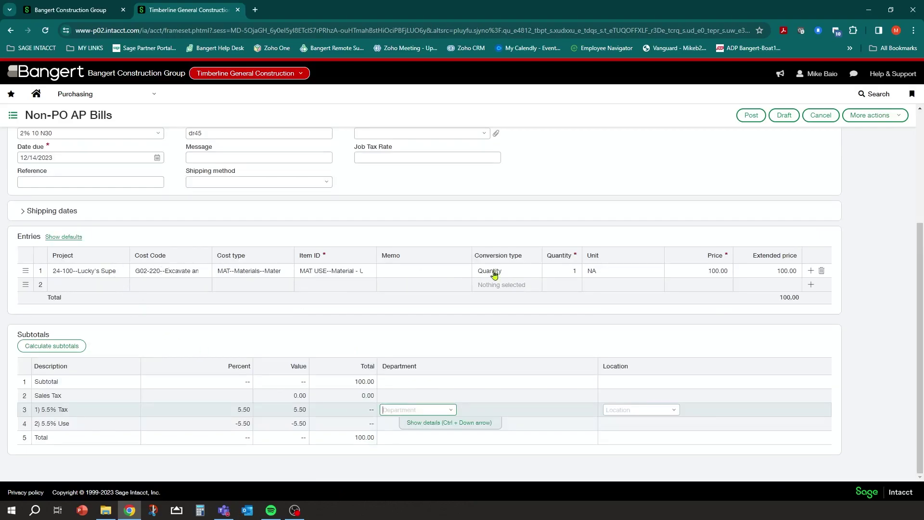
Step: Set the entry defaults to cost code G02-220--Excavate and Backfill and cost type MAT--Materials--Material--5003, apply them, and hide the defaults
left_click(65, 239)
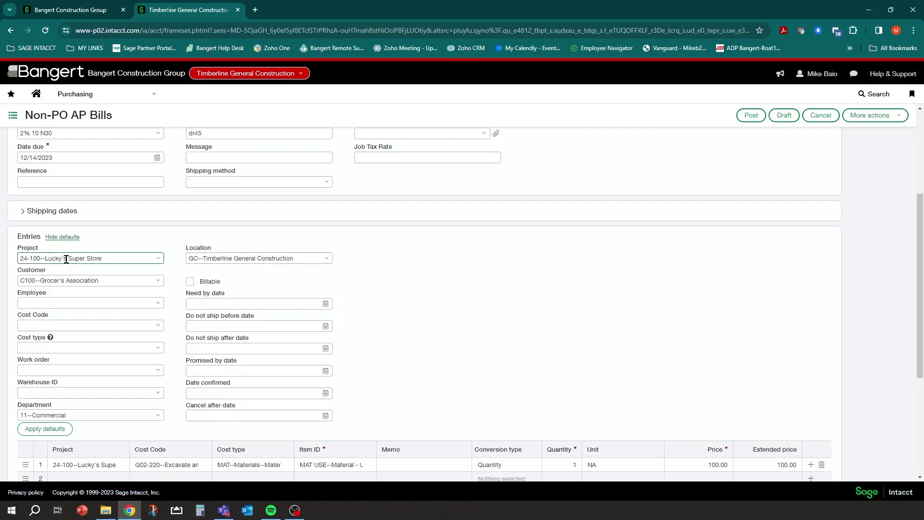
left_click(159, 326)
left_click(139, 231)
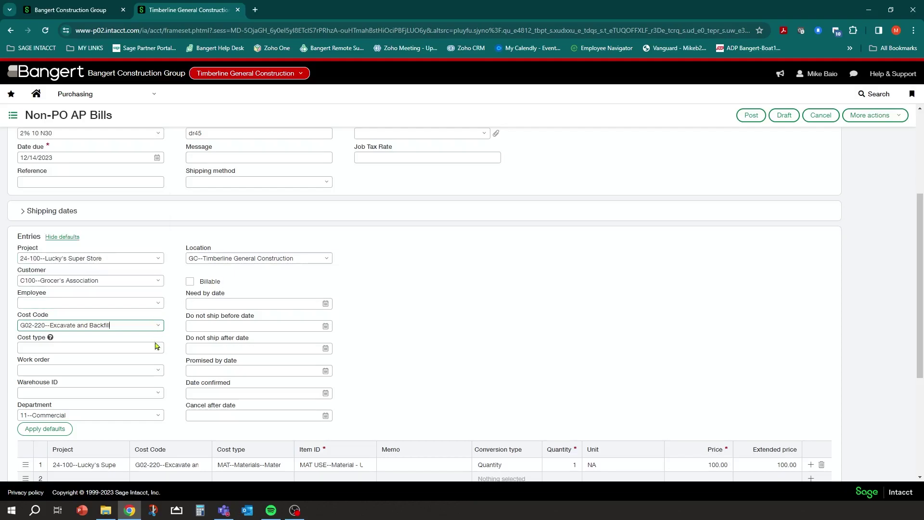
left_click(159, 349)
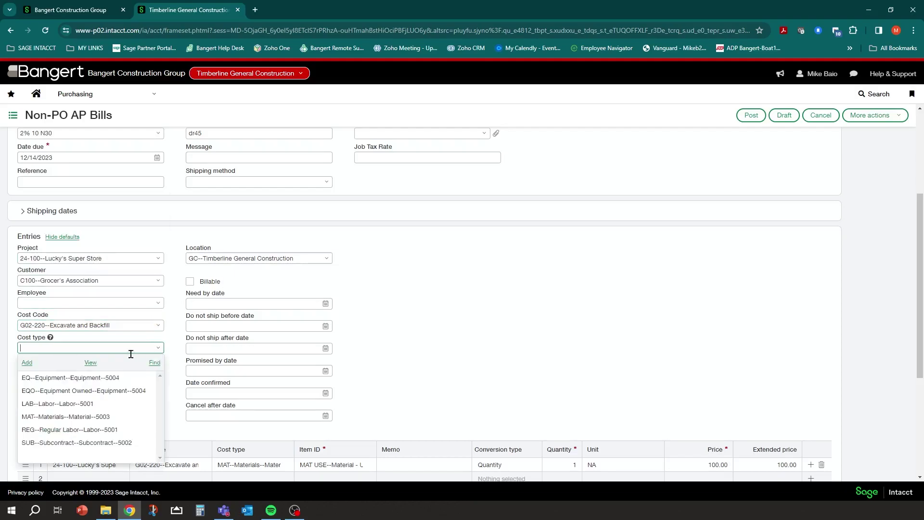
left_click(43, 417)
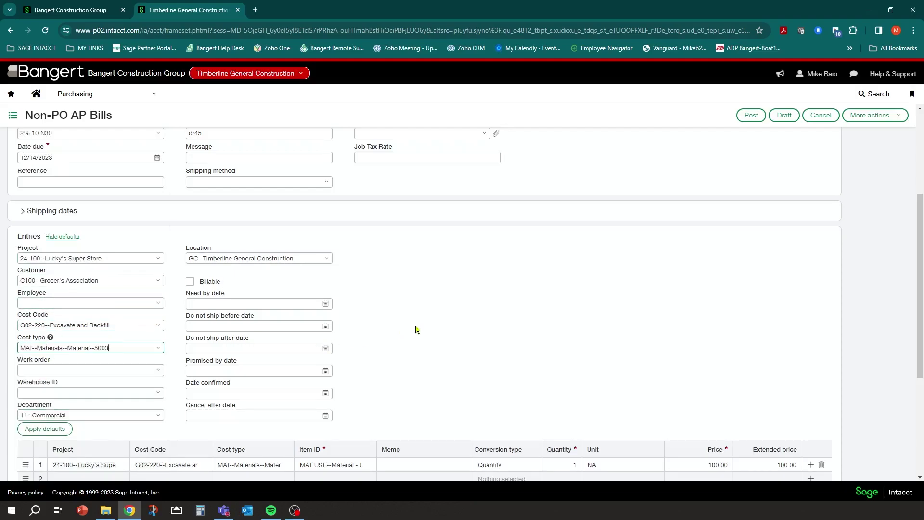
left_click(45, 432)
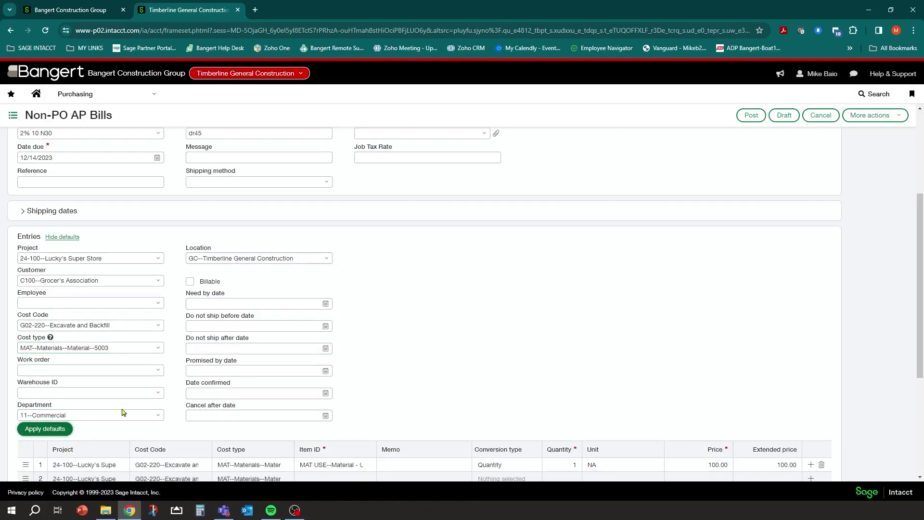
scroll(402, 288, "down", 3)
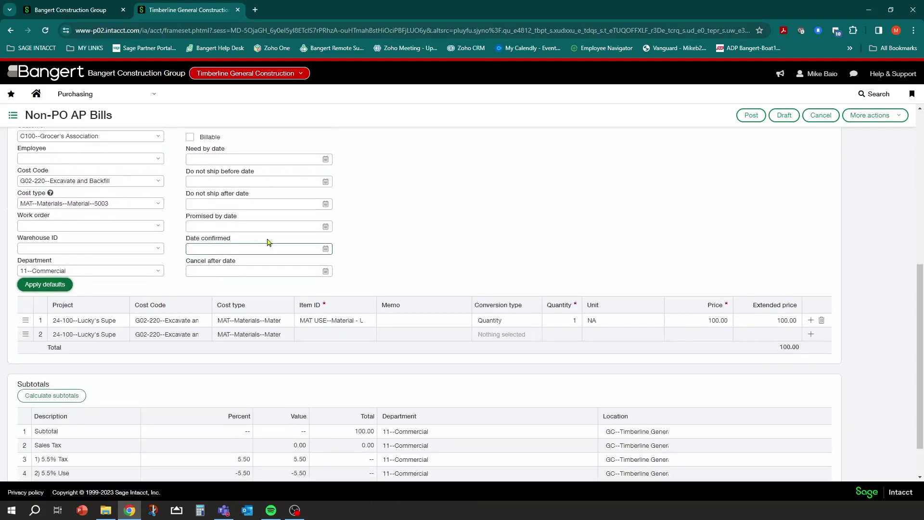
scroll(233, 241, "up", 2)
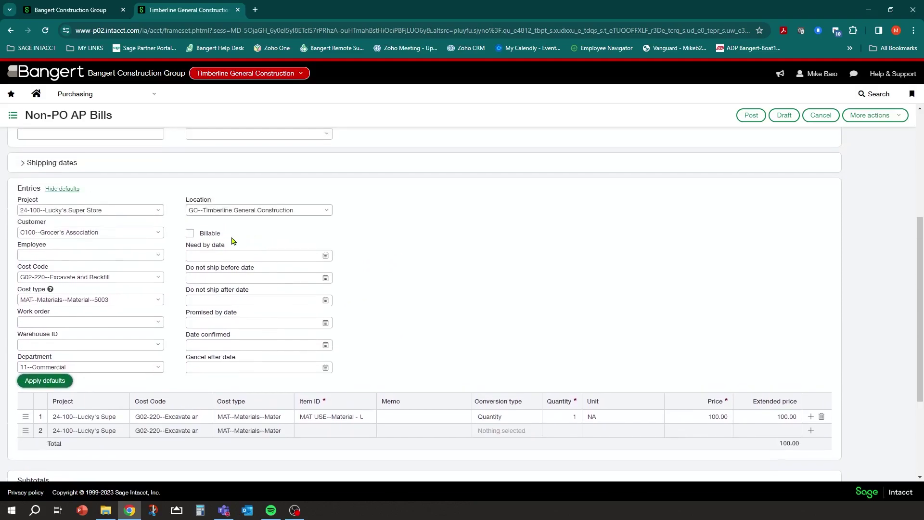
left_click(56, 189)
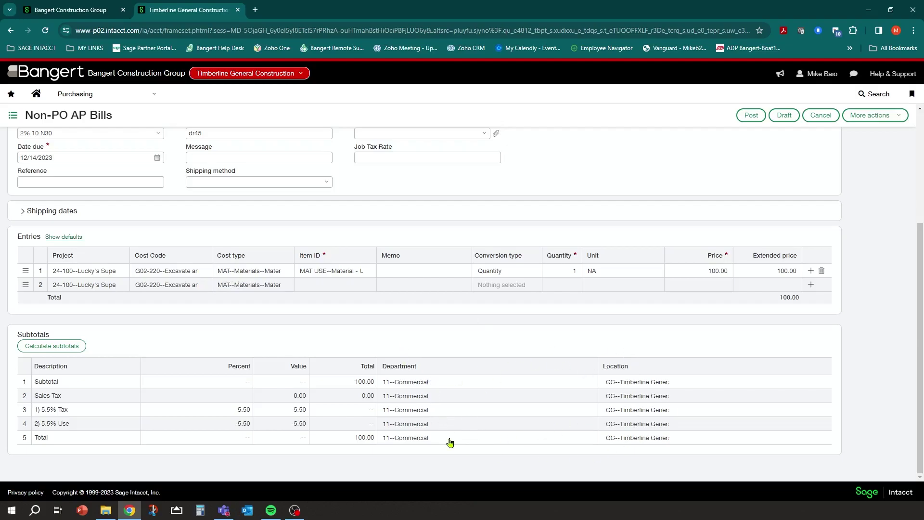
Step: Examine the Sales Tax subtotal line's project, customer, cost code and cost type dimensions, plus the departments on the subtotal lines
left_click(443, 394)
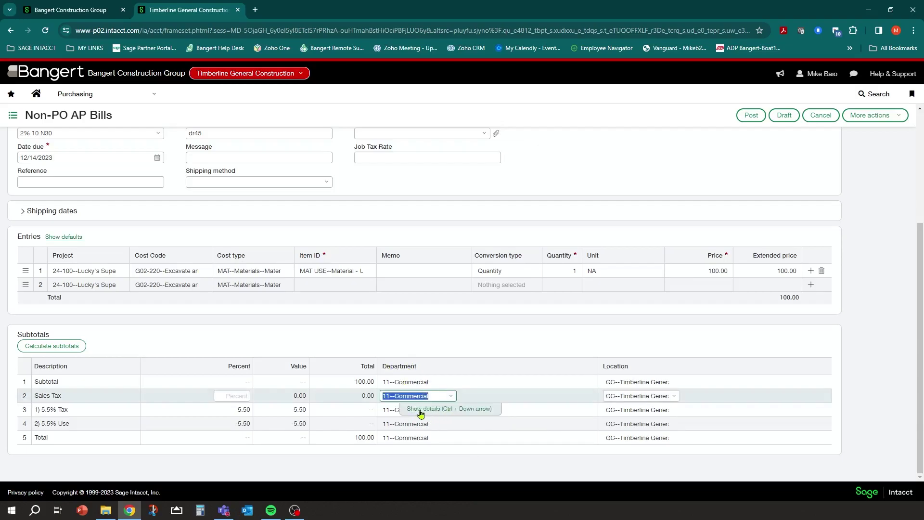
left_click(421, 409)
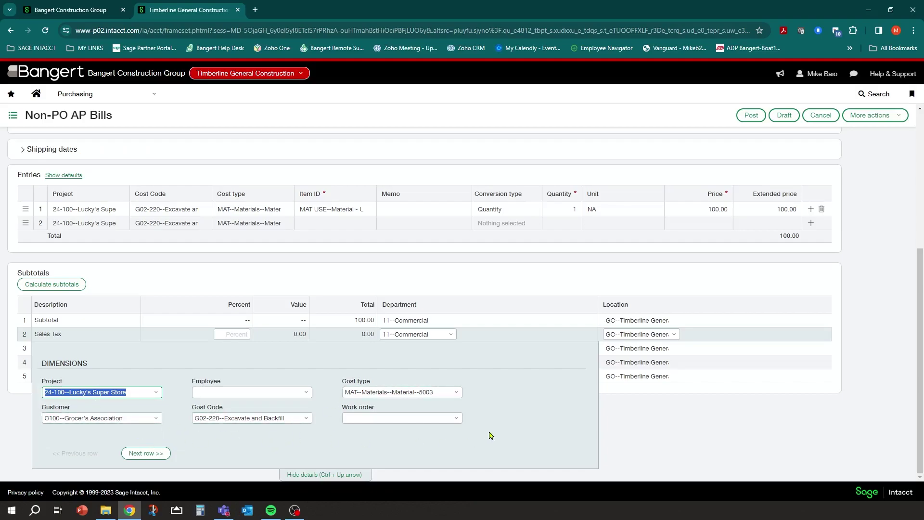
left_click(343, 476)
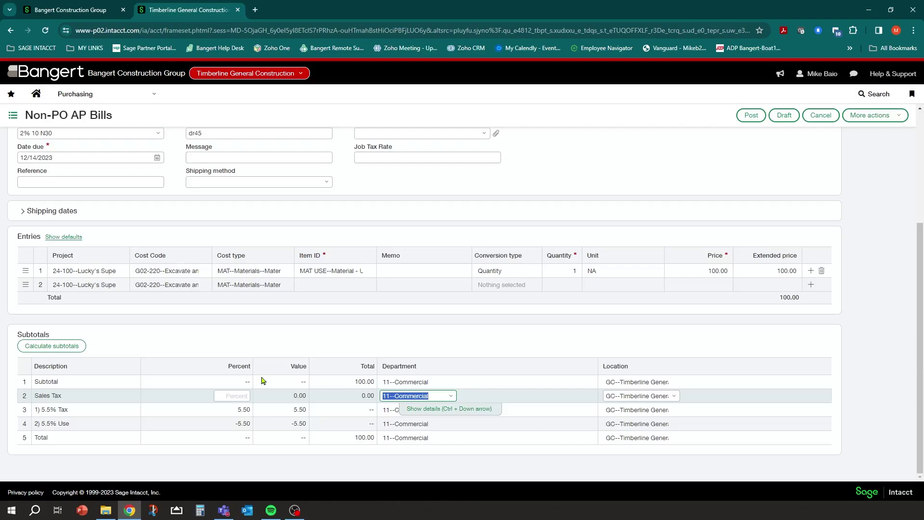
left_click(431, 381)
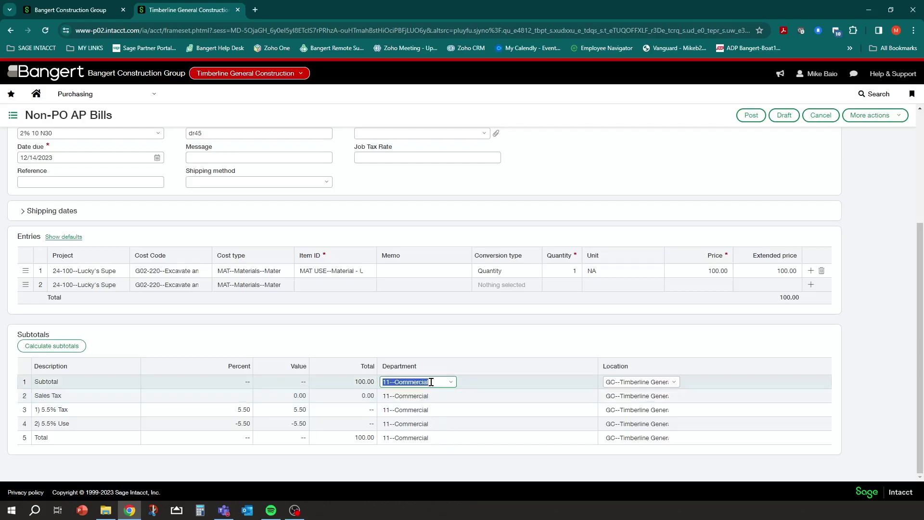
left_click(449, 400)
left_click(506, 350)
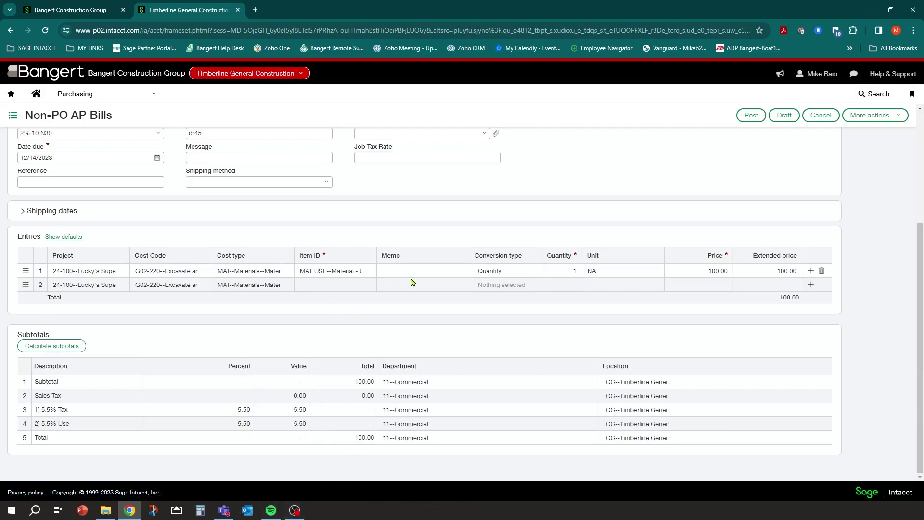
Step: Post the Non-PO AP bill and view the newly posted bill's posting details
scroll(412, 282, "up", 2)
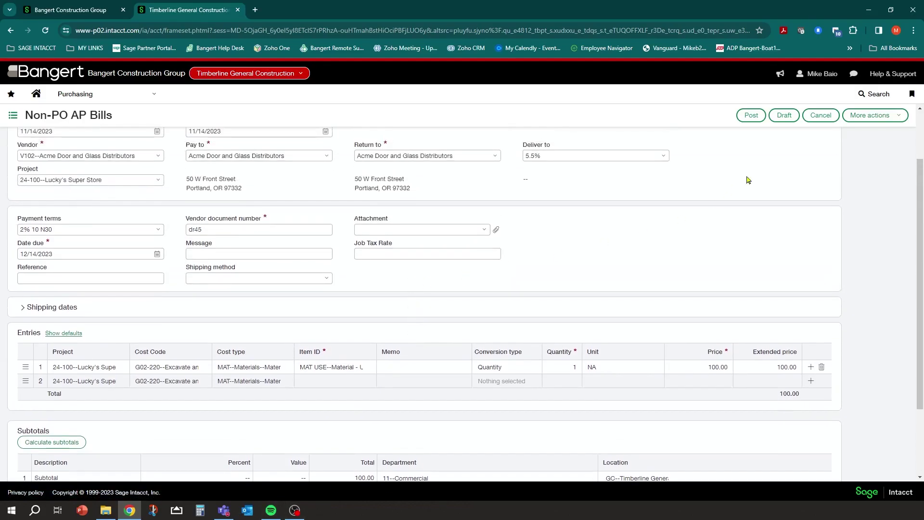
left_click(750, 118)
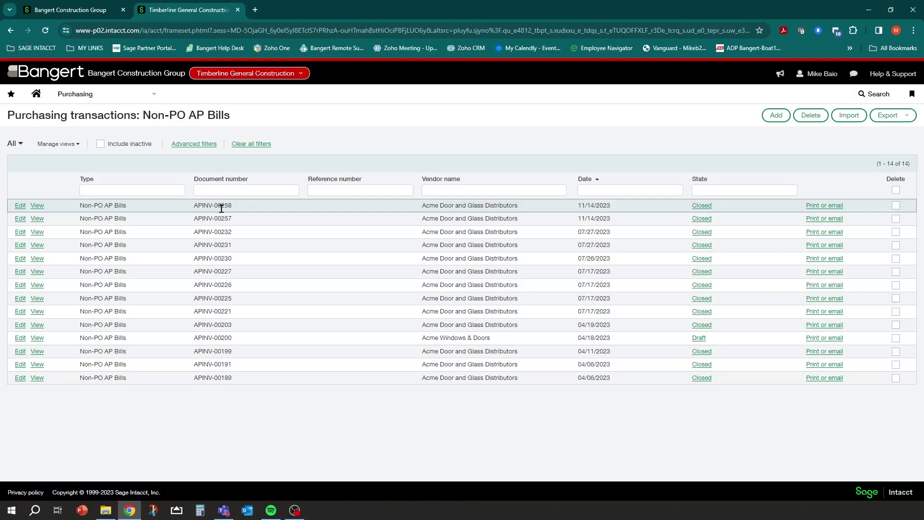
left_click(37, 206)
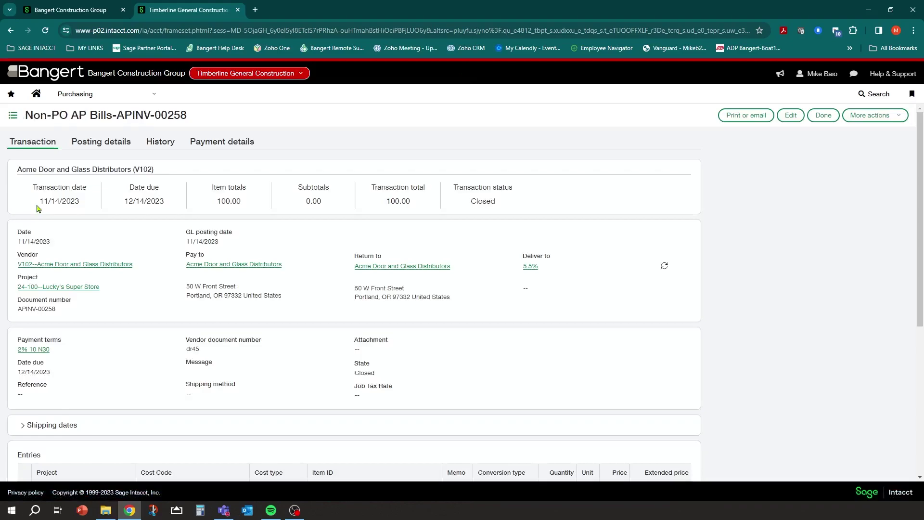
left_click(92, 142)
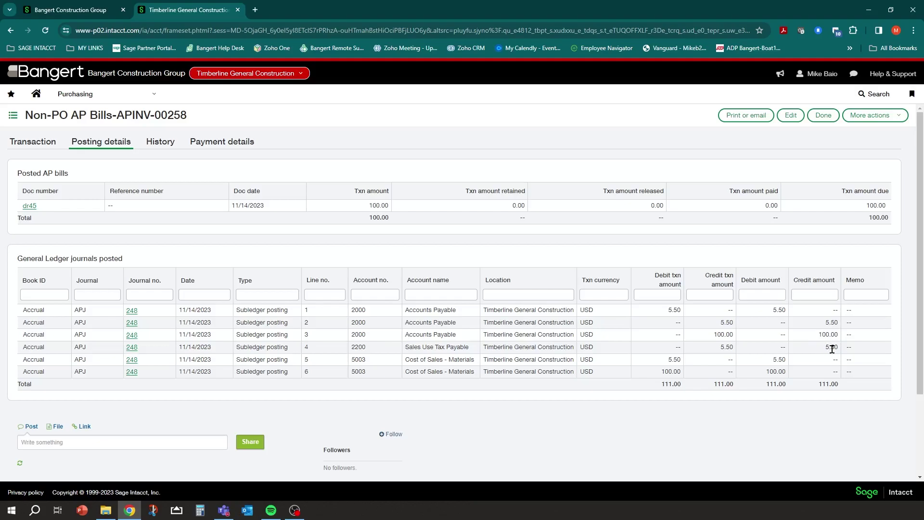
Step: Examine the account name on the Sales Use Tax Payable posting and the debit amounts on both Cost of Sales - Materials postings
left_click_drag(405, 347, 470, 354)
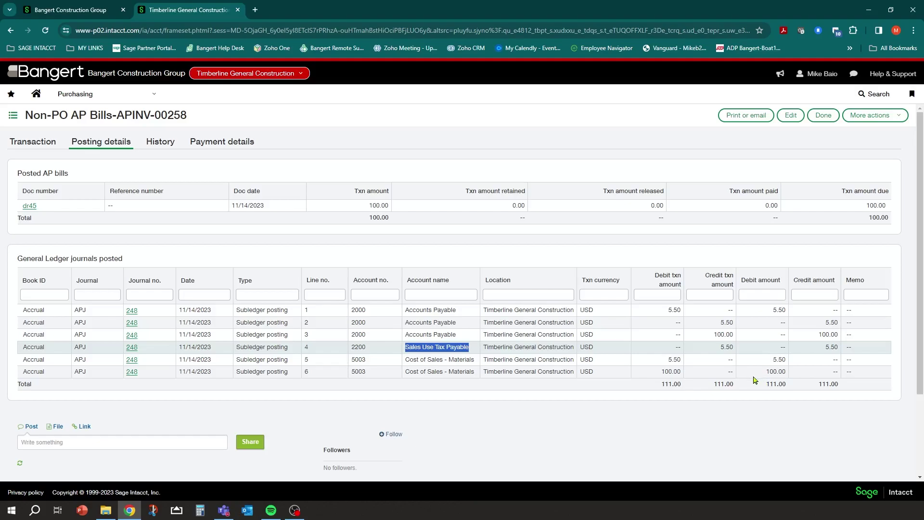
left_click_drag(769, 372, 788, 375)
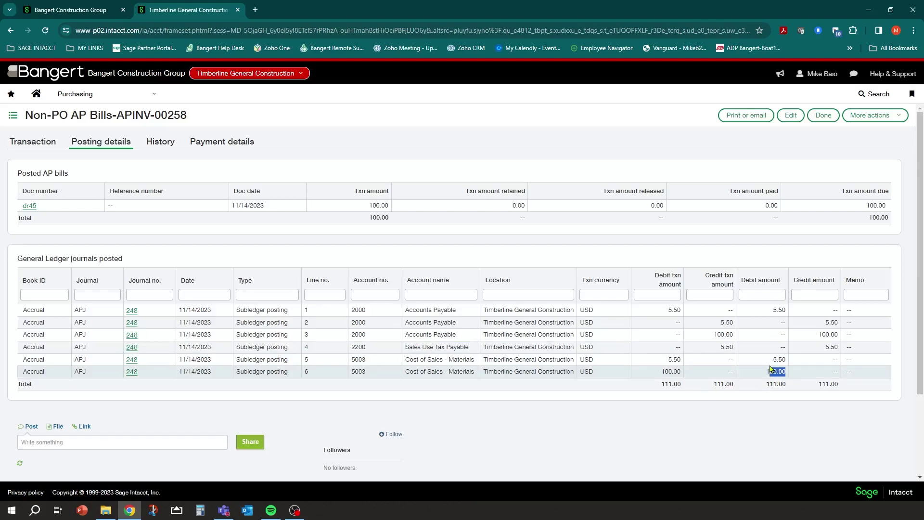
left_click_drag(771, 361, 785, 359)
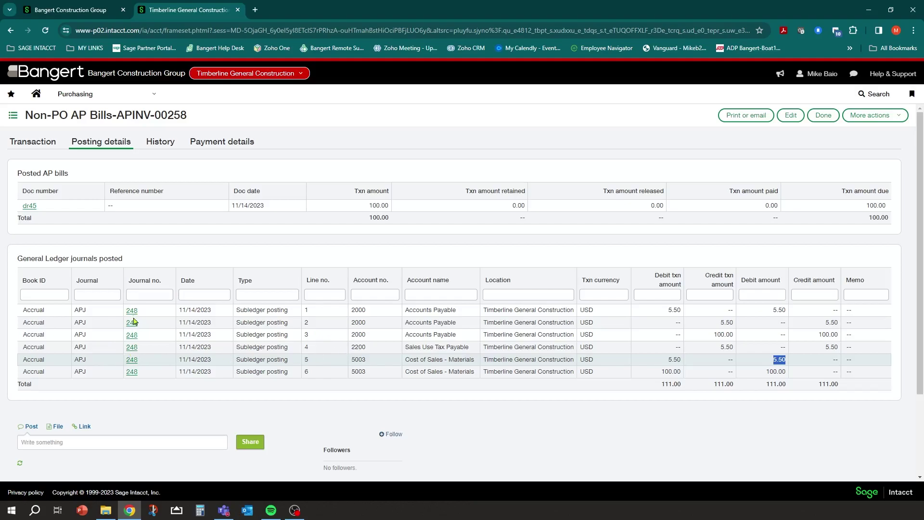
Step: View the Sales Use Tax Payable line's journal entry at full size, examine the dimensions on the 5003 cost lines, and close it
left_click(132, 347)
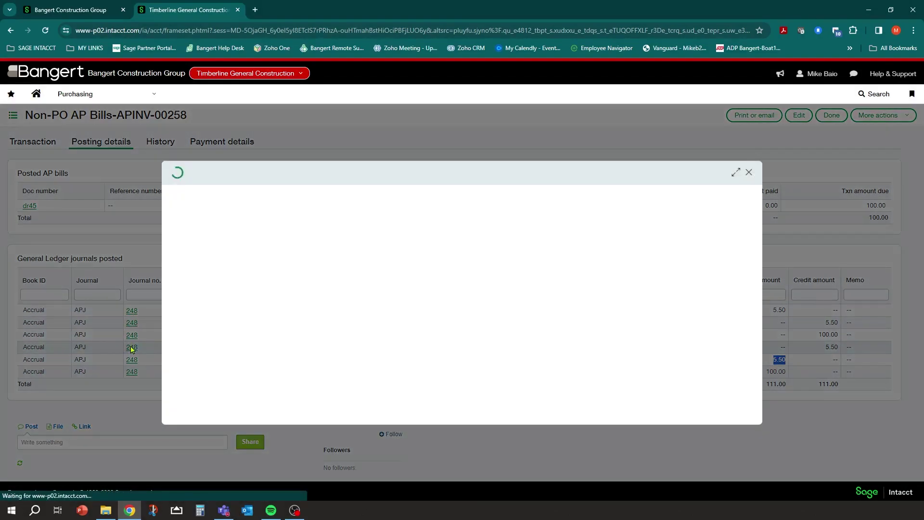
left_click(736, 173)
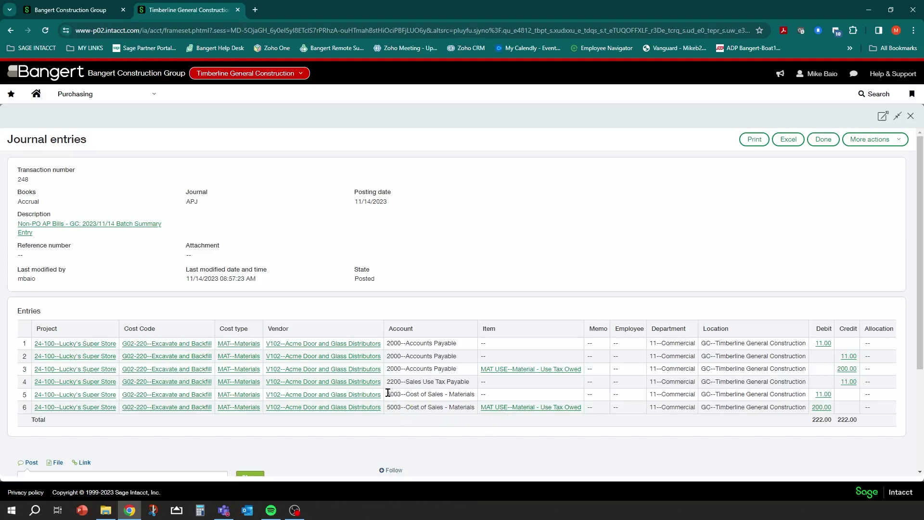
left_click_drag(388, 393, 407, 394)
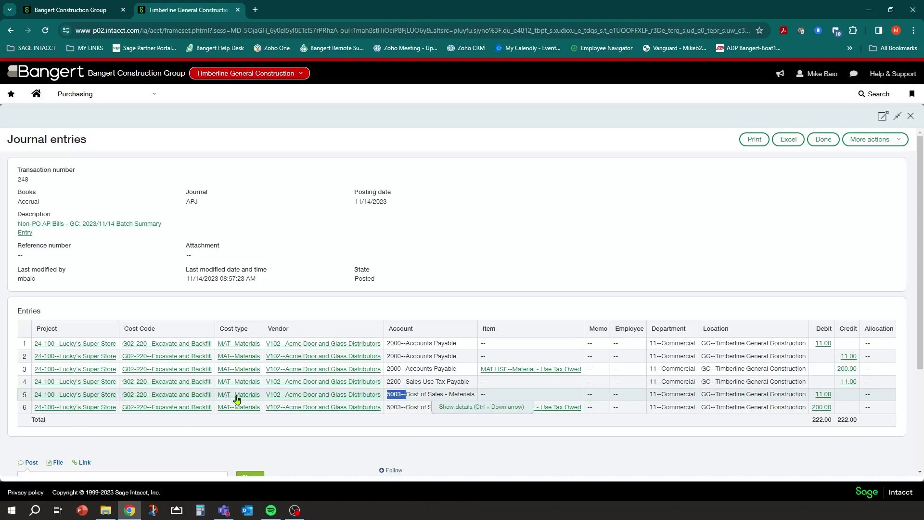
left_click(414, 406)
left_click(830, 145)
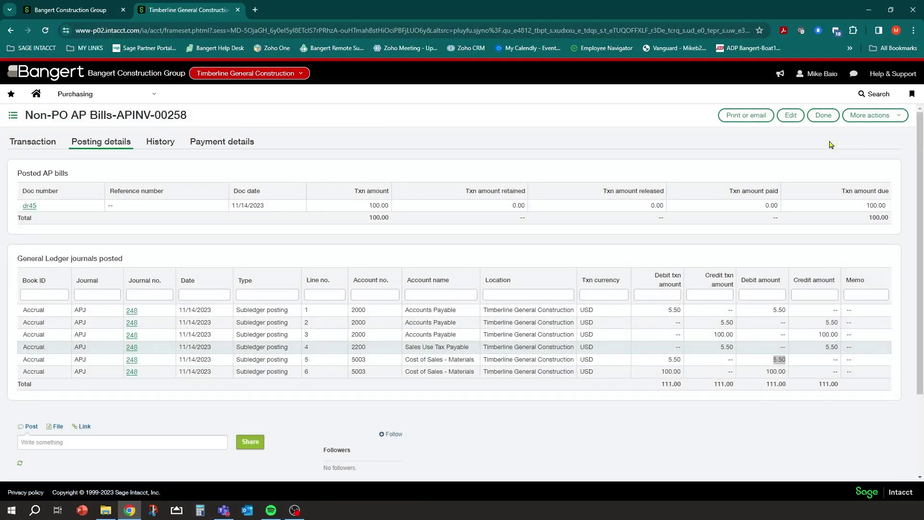